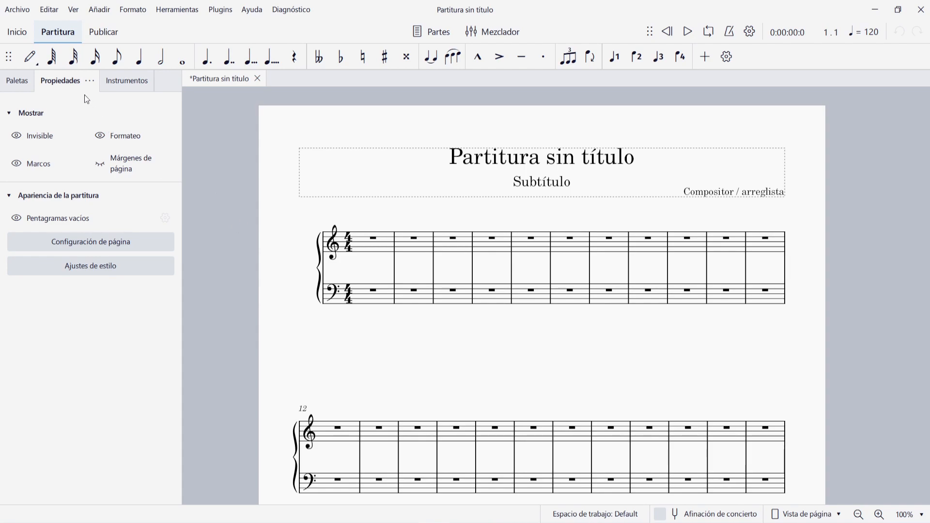
# Review the available note input modes, such as step-by-step and real time, and leave note input without changing the mode
pyautogui.click(31, 57)
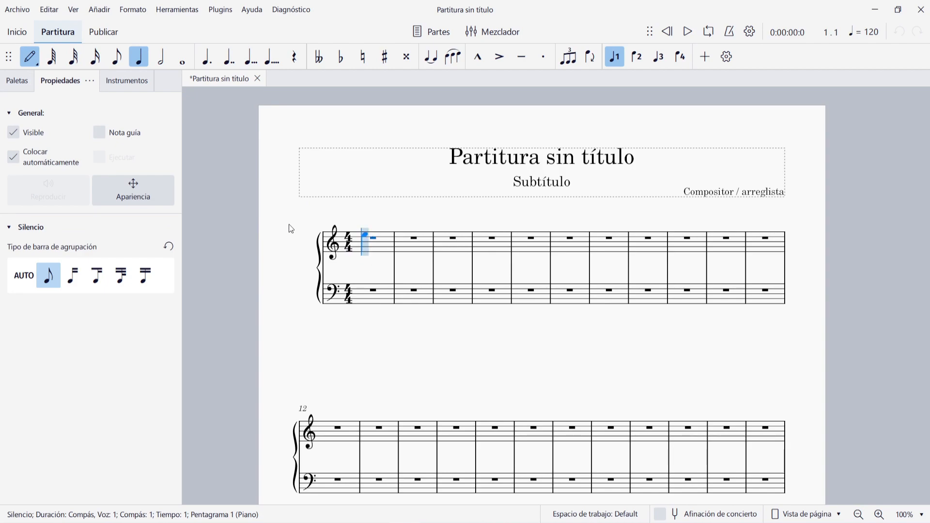
pyautogui.click(30, 60)
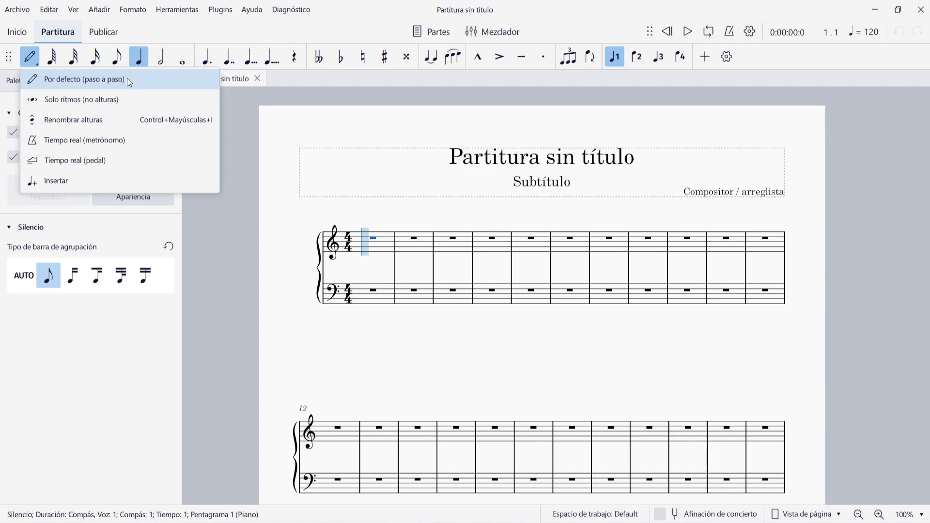
pyautogui.click(211, 268)
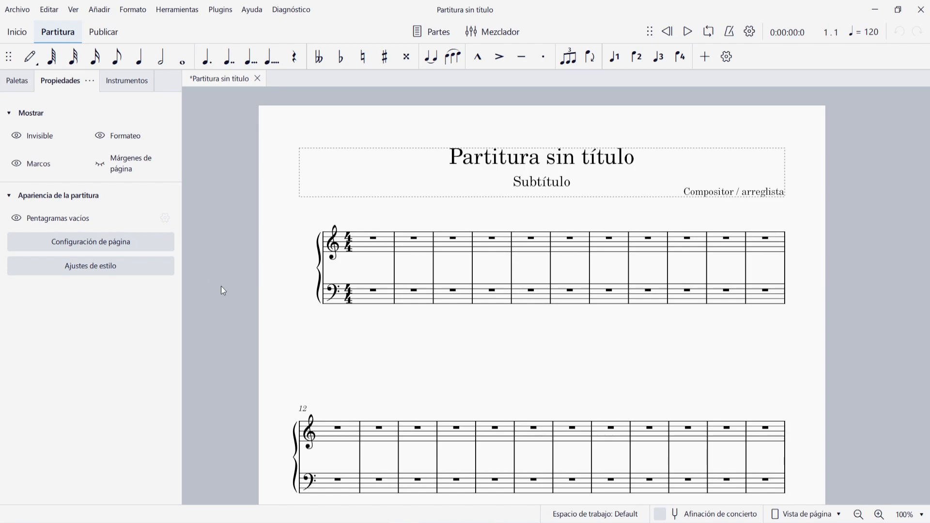
# Enter quarter notes A4 and C5 and a half note E4 in measure 1 of the treble staff
pyautogui.click(388, 251)
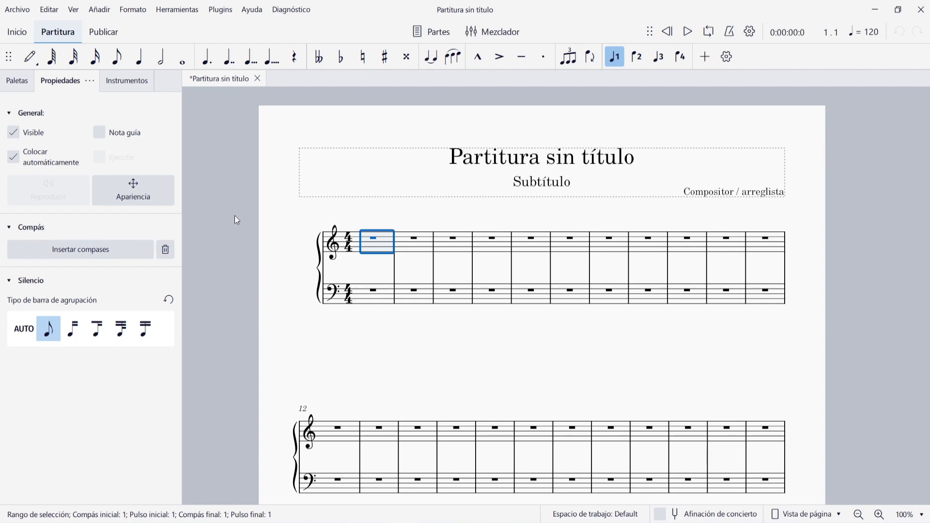
pyautogui.press('n')
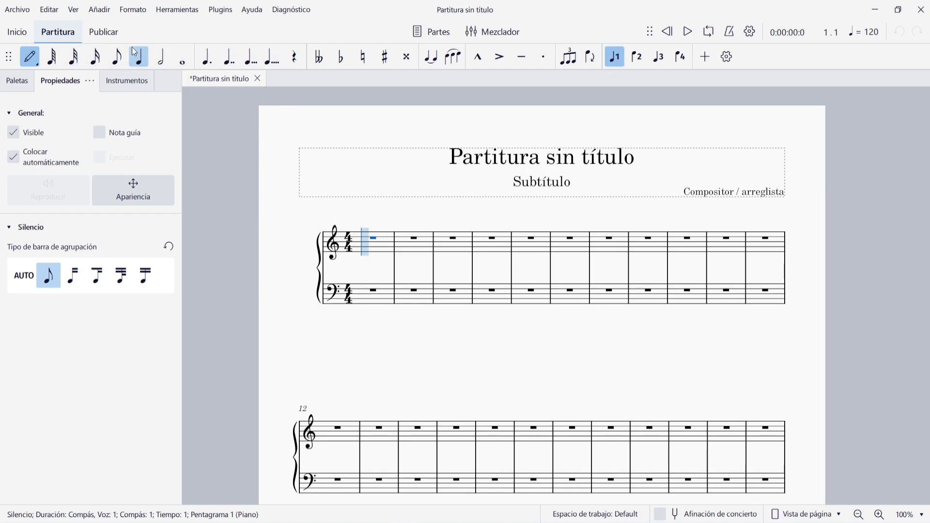
pyautogui.click(370, 242)
pyautogui.click(380, 239)
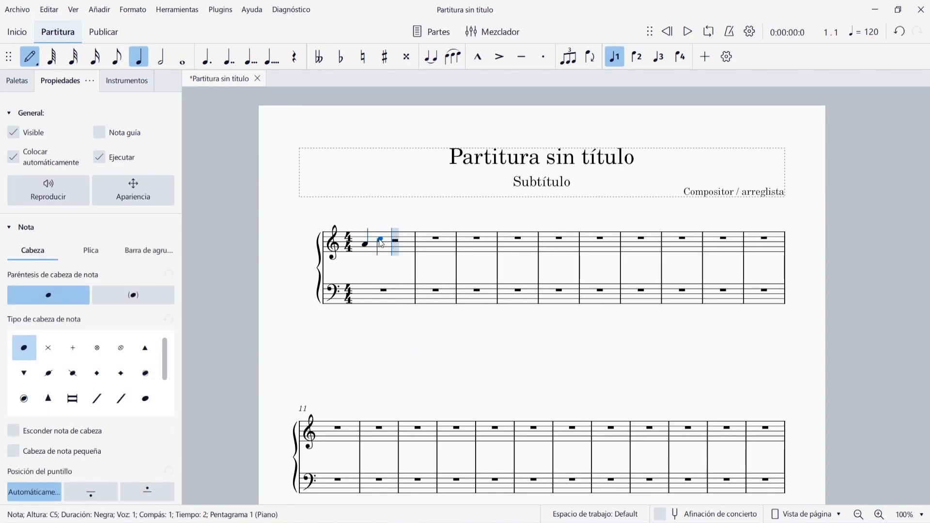
pyautogui.click(160, 62)
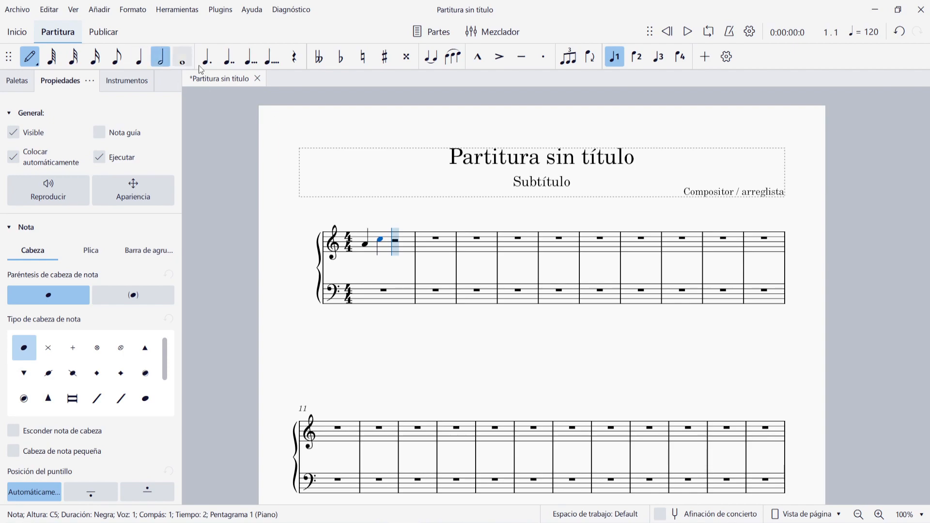
pyautogui.click(397, 252)
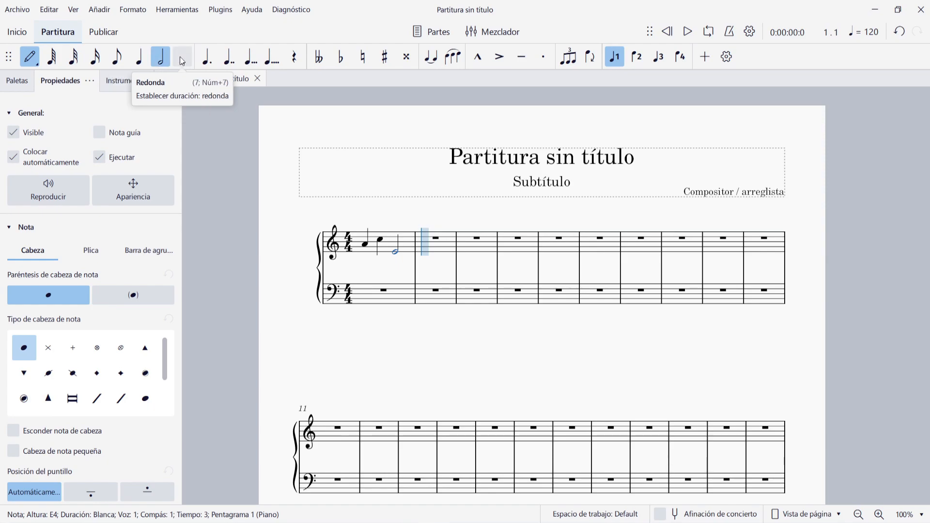
# Show the Garrapatea (128) and Cuadrada durations in the note input toolbar
pyautogui.click(726, 56)
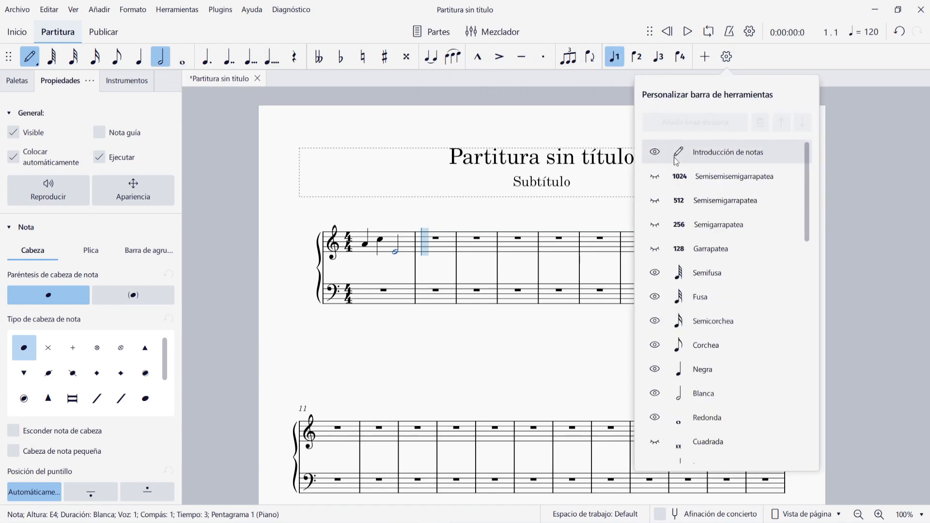
pyautogui.click(655, 249)
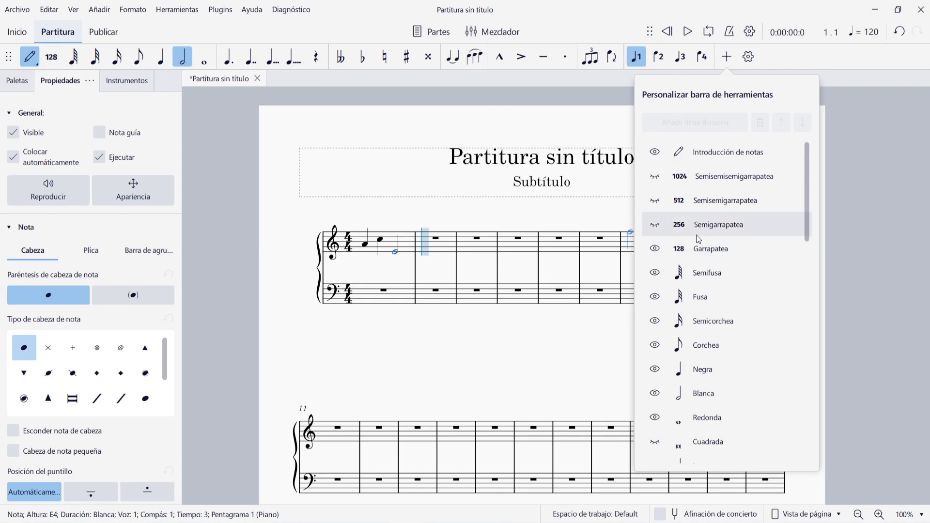
pyautogui.scroll(-2, 698, 240)
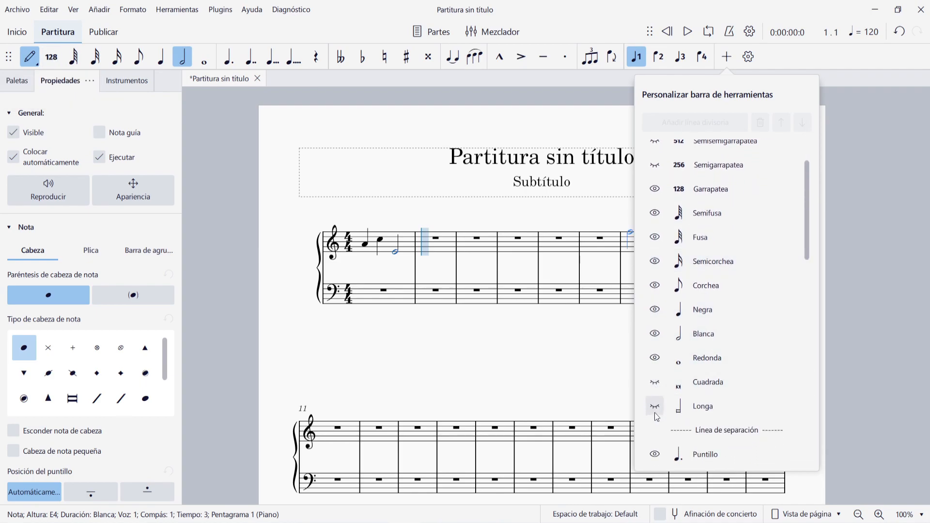
pyautogui.click(656, 383)
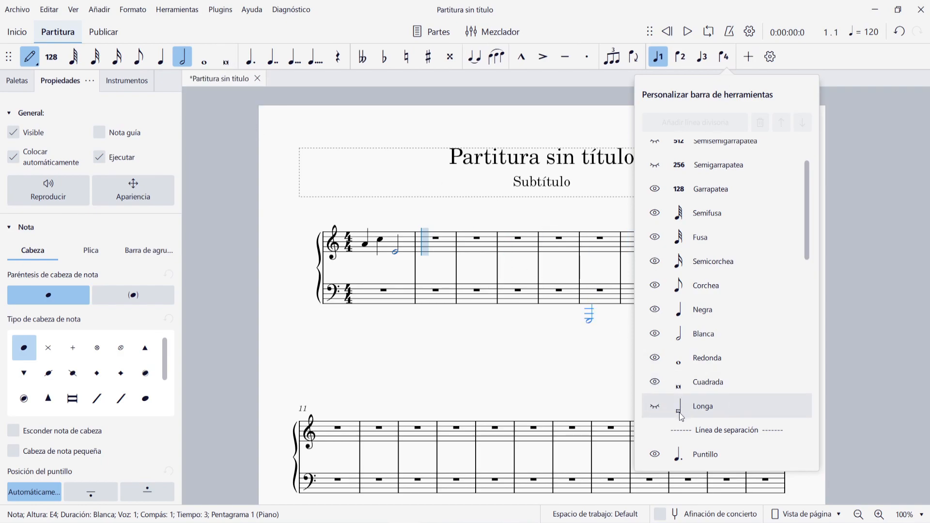
# Hide the Cuadrada and Garrapatea durations from the note input toolbar and undo the stray note in measure 2
pyautogui.click(654, 384)
pyautogui.scroll(2, 663, 314)
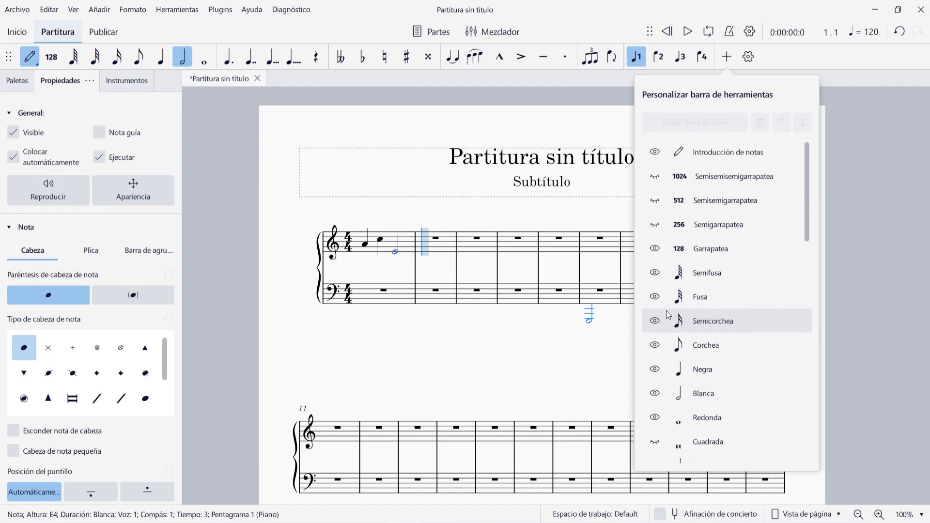
pyautogui.click(656, 249)
pyautogui.click(434, 333)
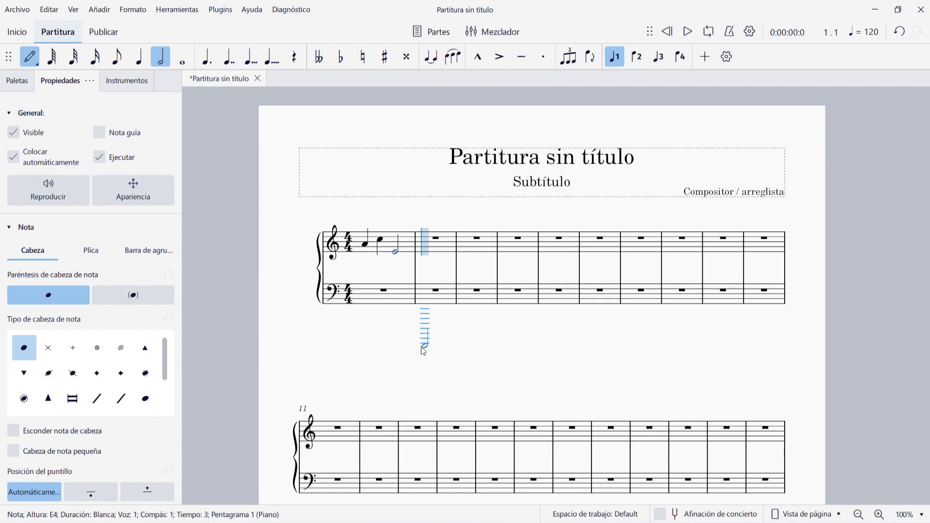
pyautogui.click(425, 252)
pyautogui.hotkey('ctrl', 'z')
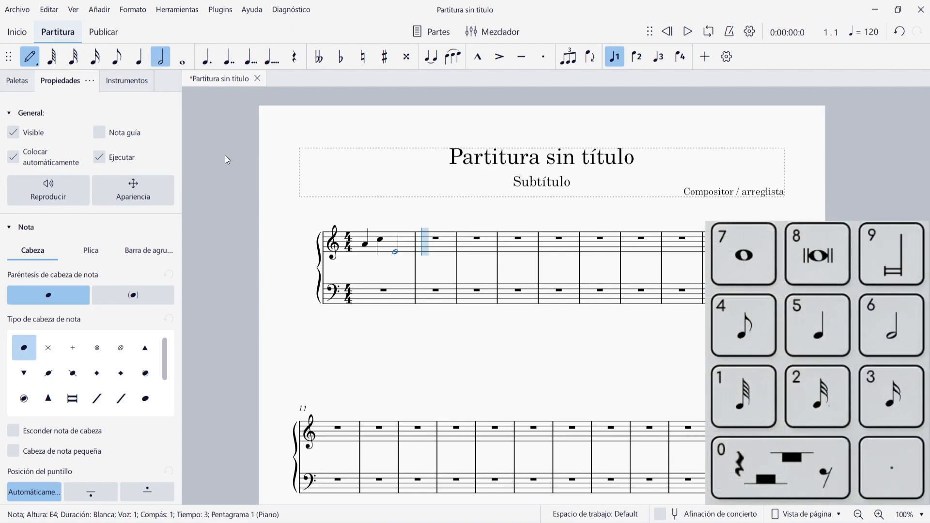
# Switch the input duration to whole note, and step through every duration from 64th note up to whole note
pyautogui.press('7')
pyautogui.press('1')
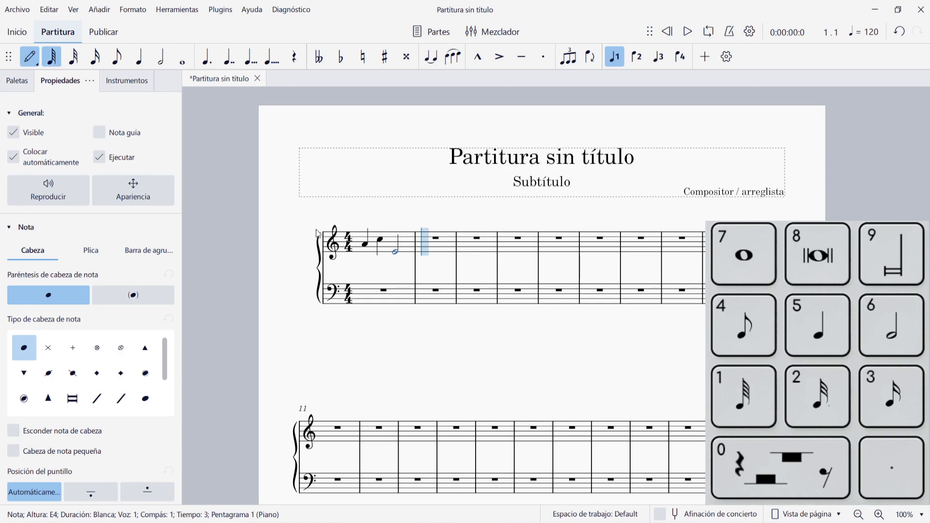
pyautogui.press('2')
pyautogui.press('3')
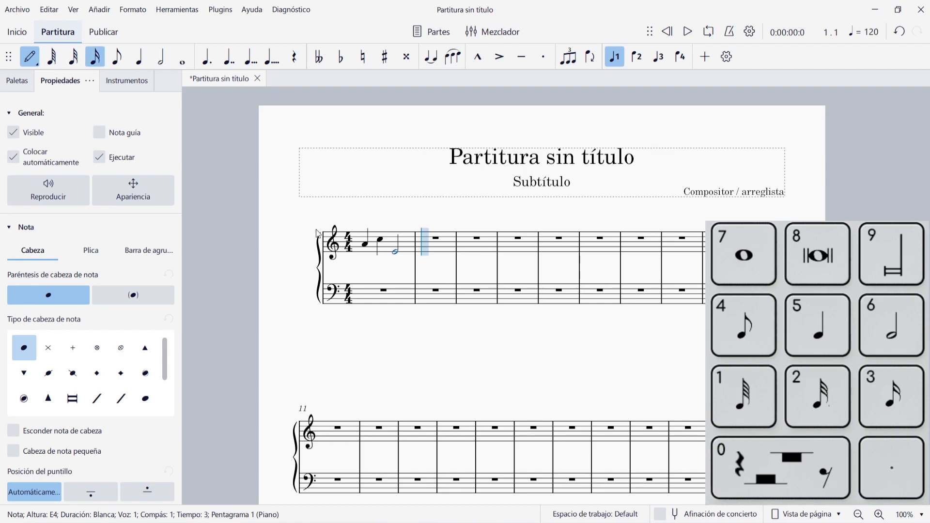
pyautogui.press('4')
pyautogui.press('5')
pyautogui.press('6')
pyautogui.press('7')
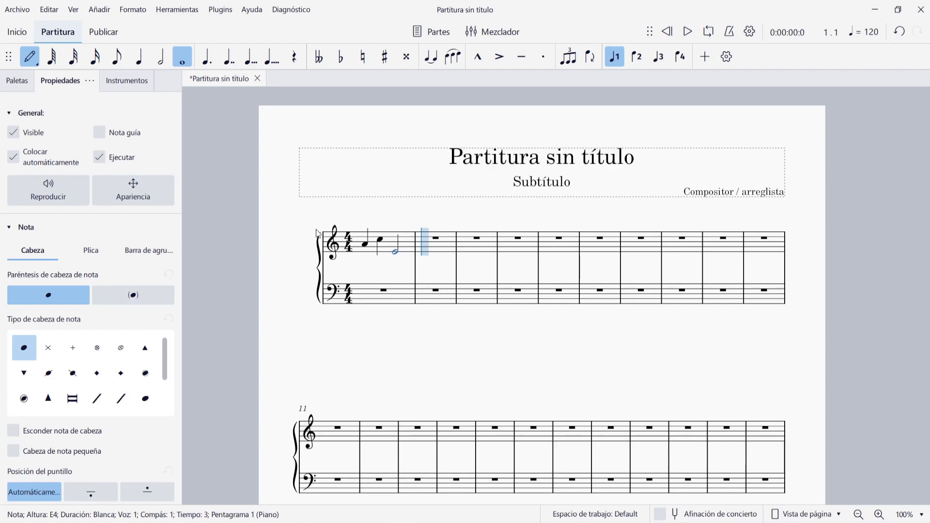
# Enter quarter notes A4 and C5 and a half note E in measure 2, lowering the E by an octave to E4
pyautogui.press('5')
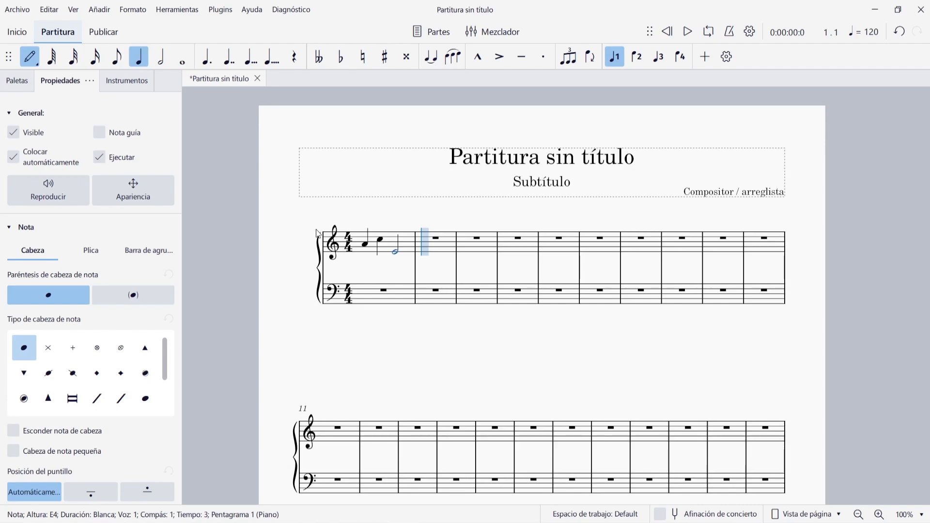
pyautogui.press('a')
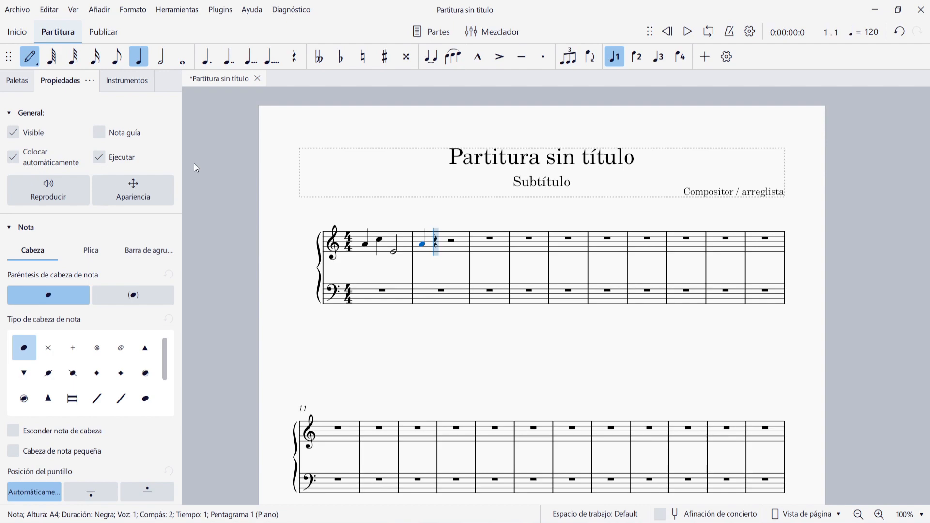
pyautogui.press('c')
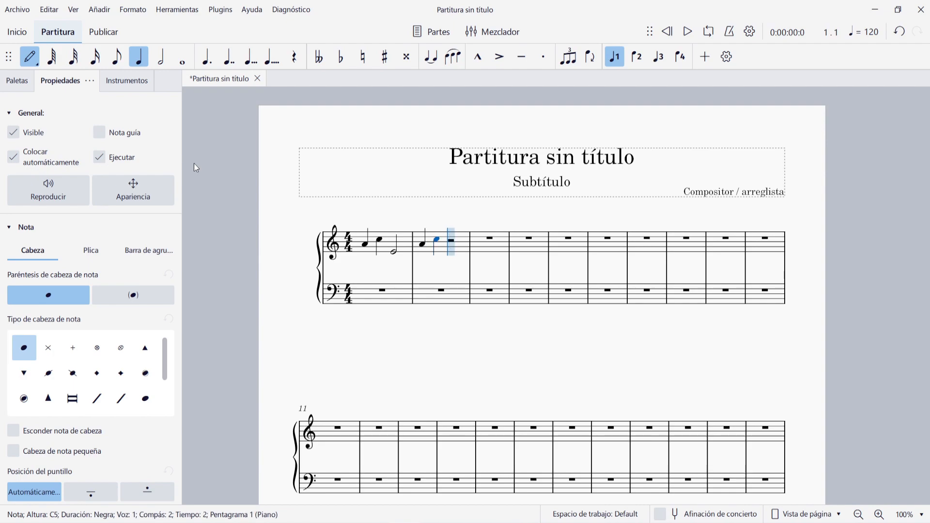
pyautogui.press('6')
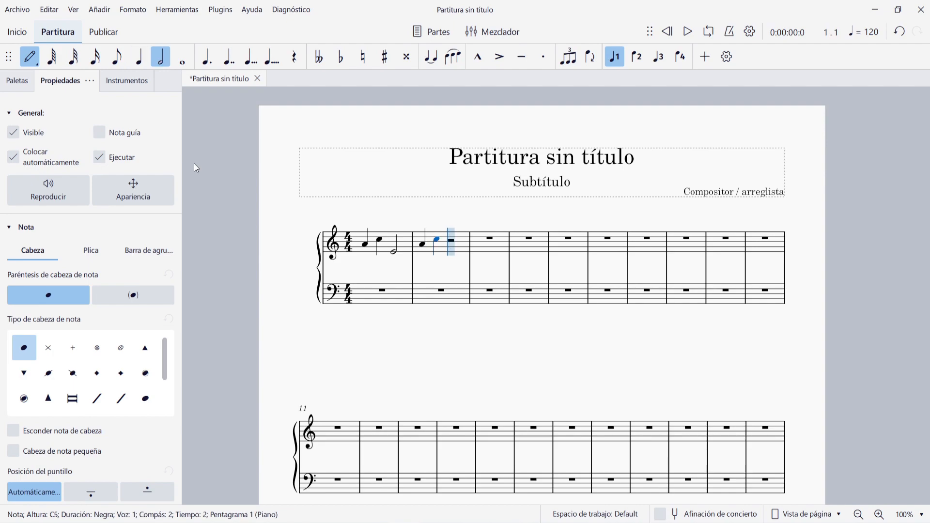
pyautogui.press('e')
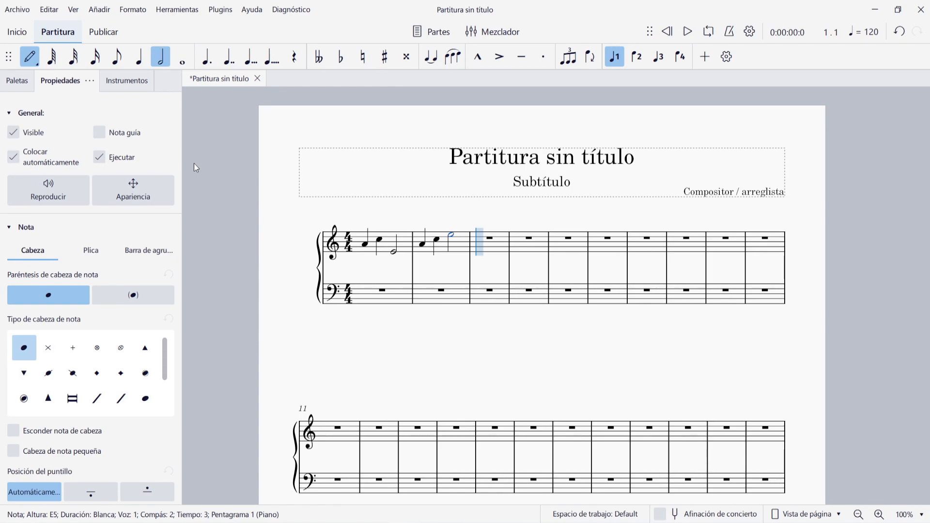
pyautogui.hotkey('ctrl', 'Down')
# Enter an ascending quarter-note C major scale from C4 to C5 across treble measures 3 and 4, and leave note input
pyautogui.press('5')
pyautogui.hotkey('ctrl', 'z')
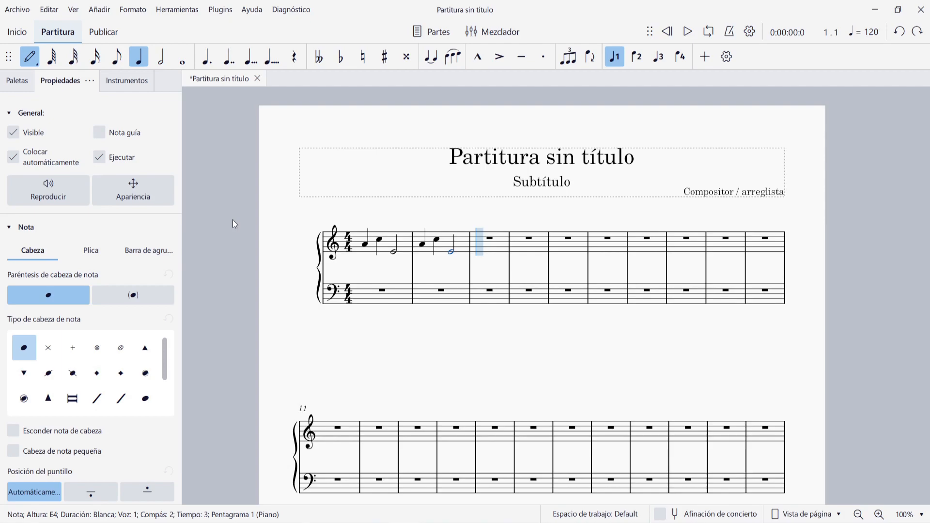
pyautogui.press('c')
pyautogui.press('d')
pyautogui.press('e')
pyautogui.press('f')
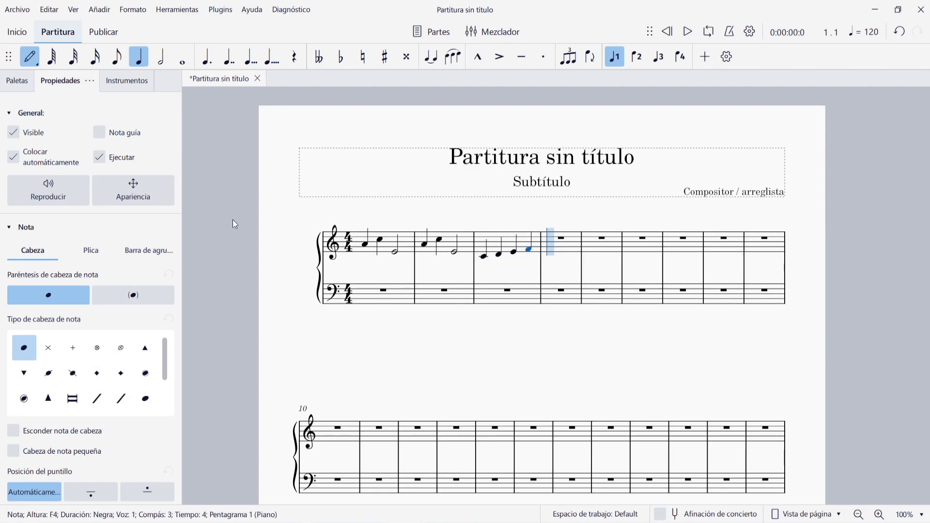
pyautogui.press('g')
pyautogui.press('a')
pyautogui.press('b')
pyautogui.press('c')
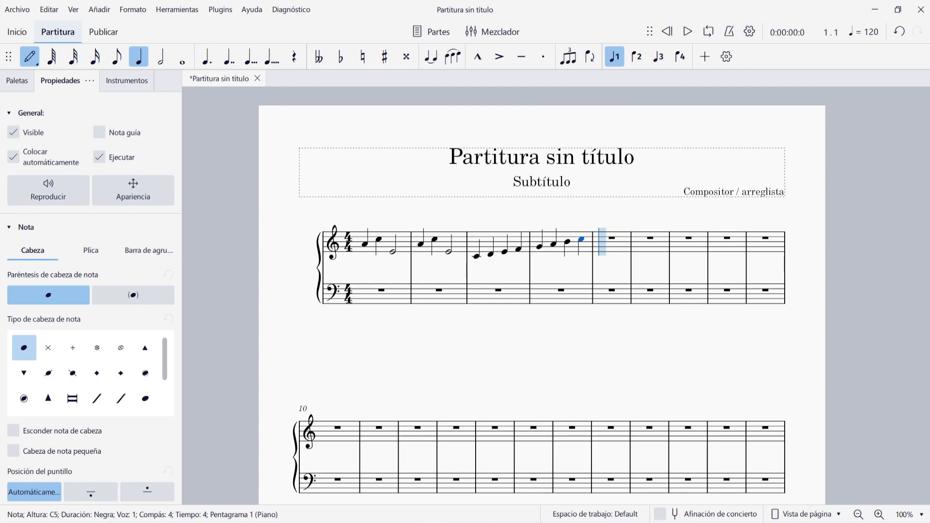
pyautogui.click(620, 260)
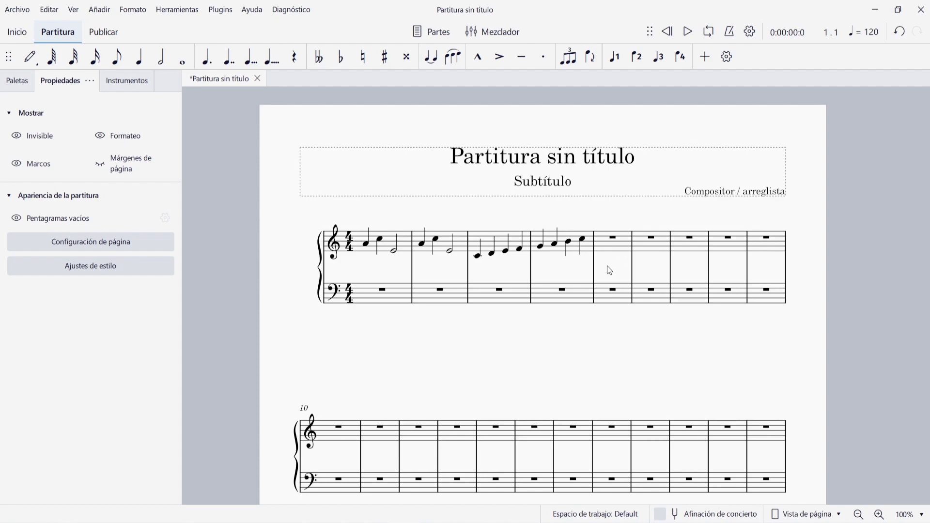
# Show the piano keyboard and enter the quarter-note C major scale from C4 to C5 in treble measures 5 and 6
pyautogui.press('p')
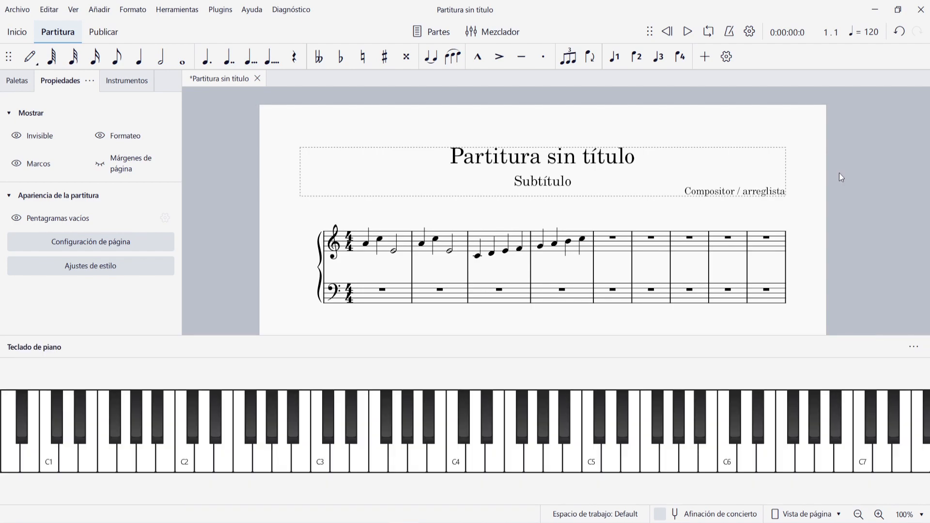
pyautogui.click(623, 239)
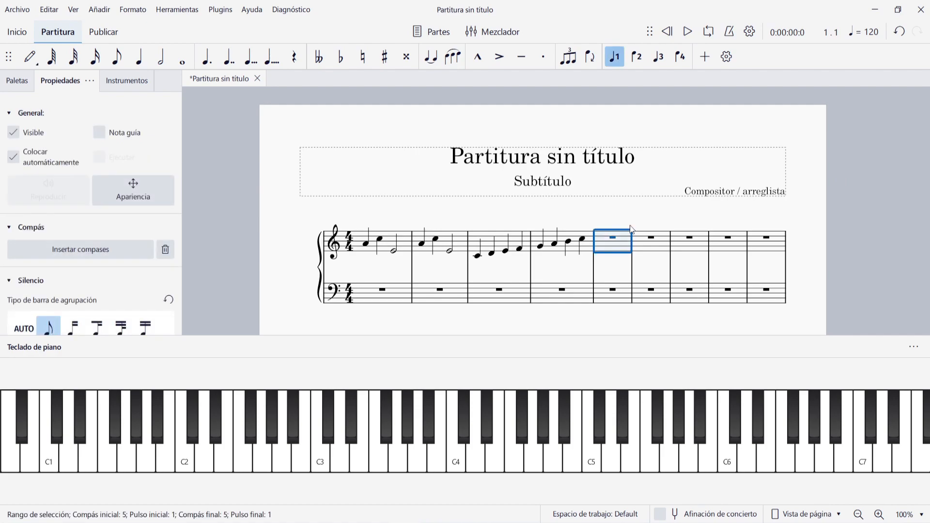
pyautogui.press('n')
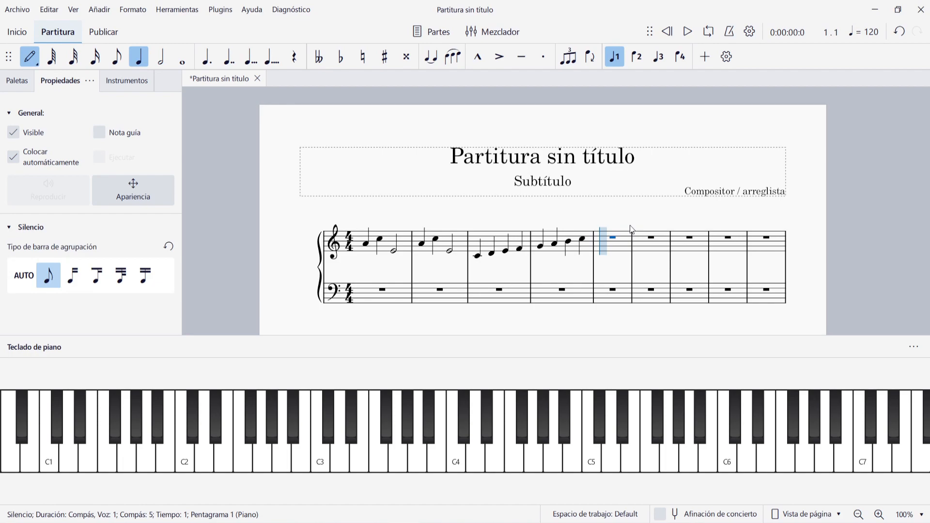
pyautogui.press('c')
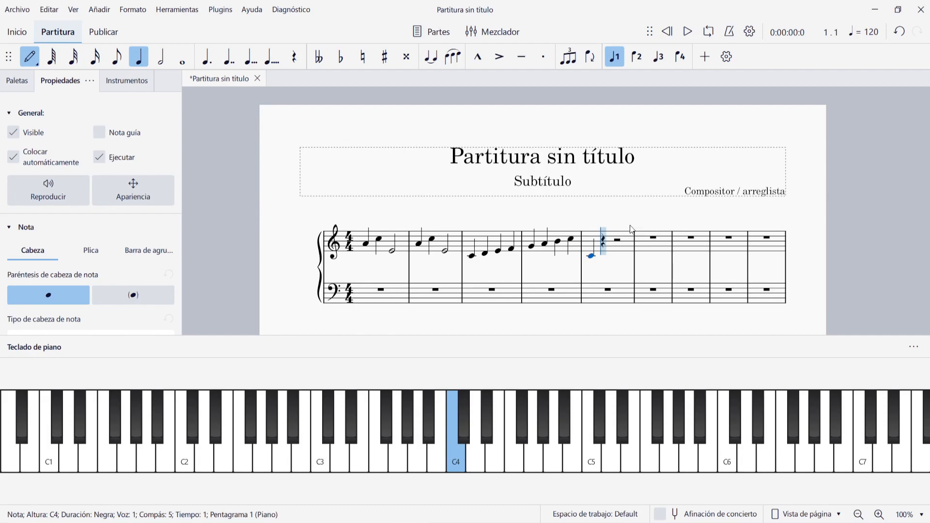
pyautogui.press('d')
pyautogui.press('e')
pyautogui.press('f')
pyautogui.press('g')
pyautogui.press('a')
pyautogui.press('b')
pyautogui.press('c')
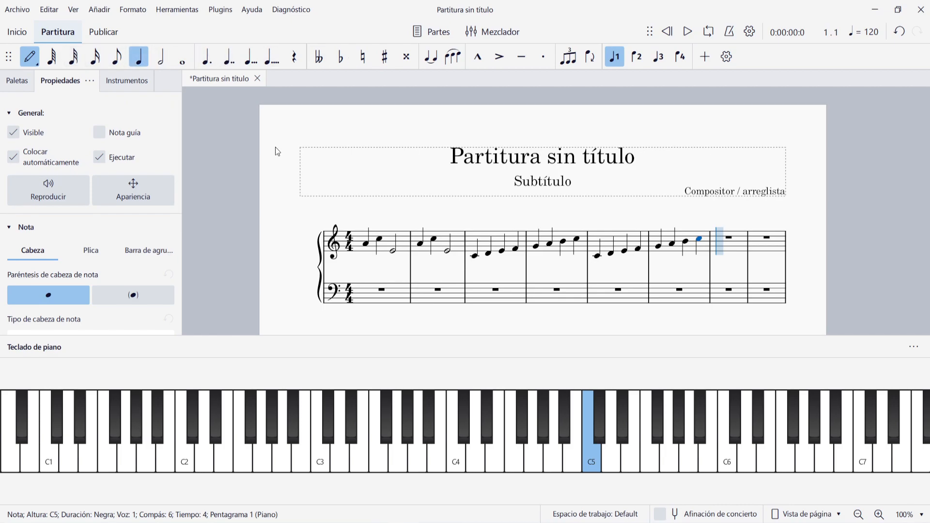
# Map the quarter-note duration action to MIDI note Do2 in the MIDI mapping preferences
pyautogui.click(49, 10)
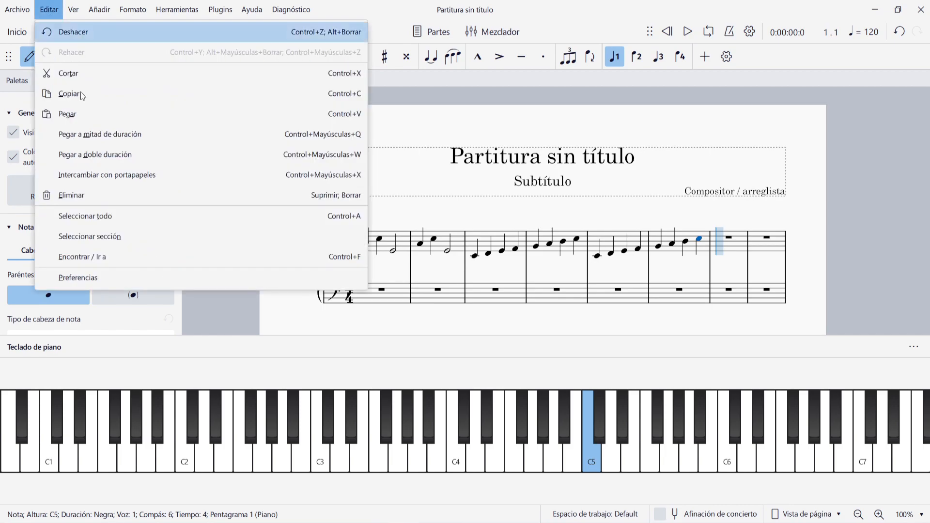
pyautogui.click(101, 277)
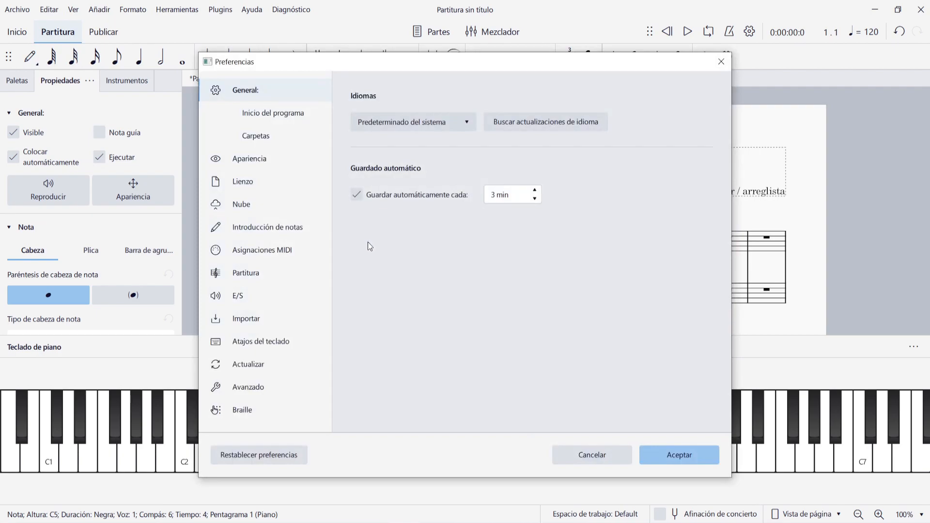
pyautogui.click(267, 251)
pyautogui.scroll(-3, 419, 264)
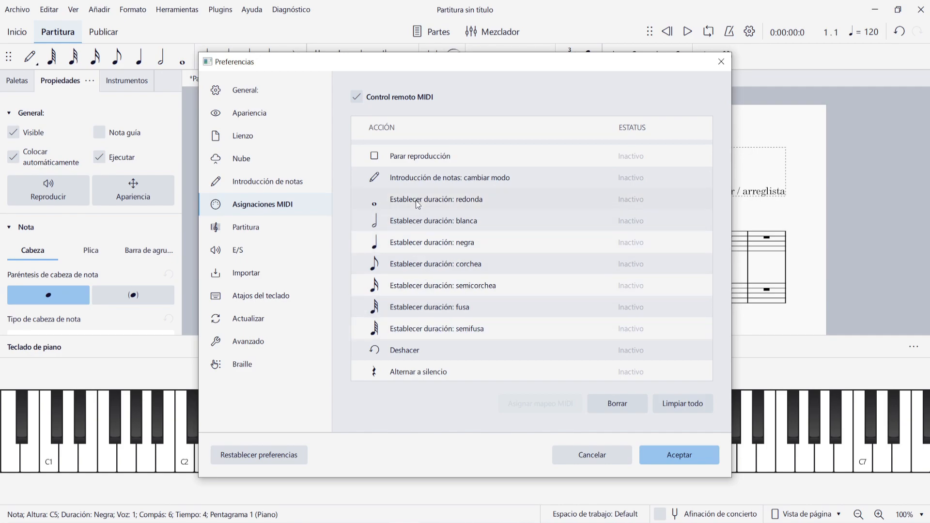
pyautogui.scroll(3, 467, 326)
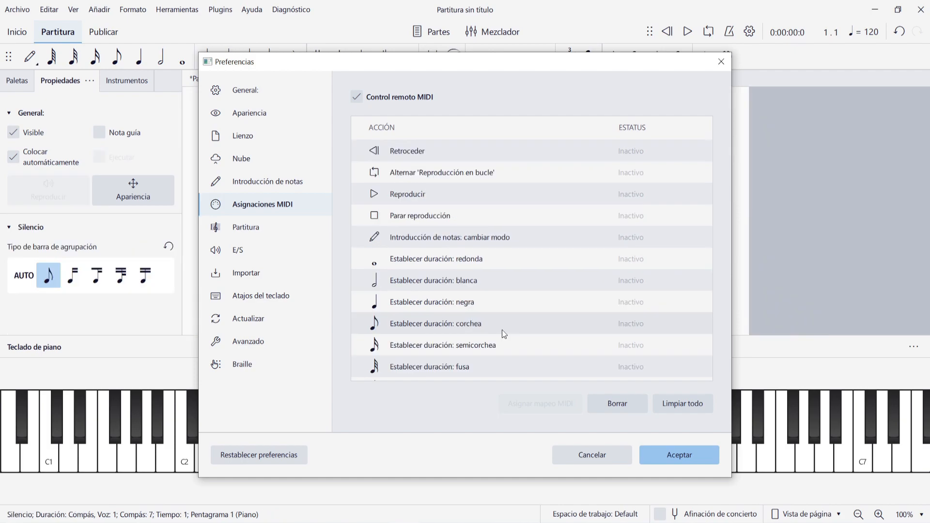
pyautogui.click(435, 306)
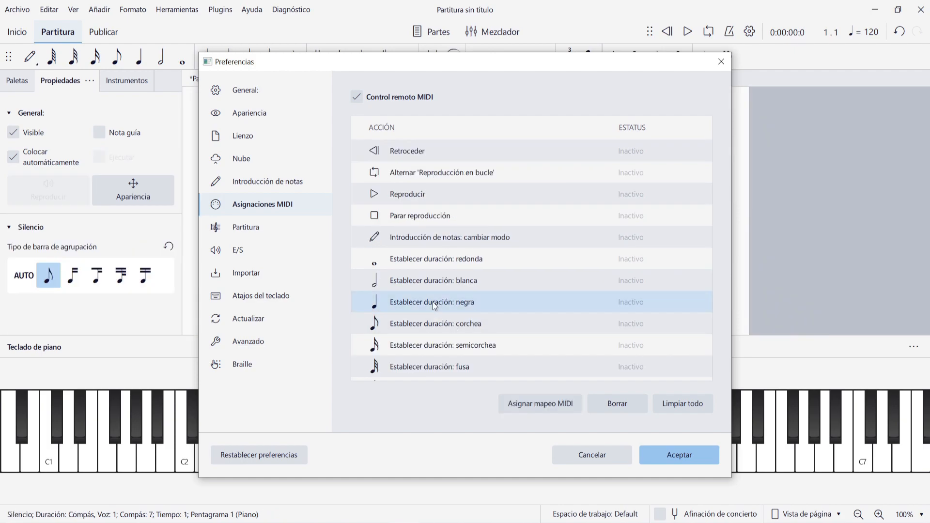
pyautogui.click(552, 405)
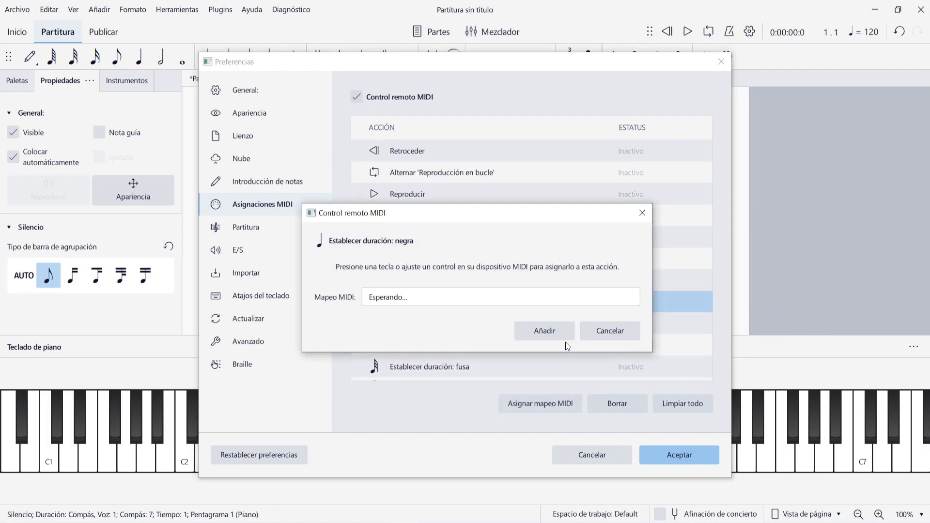
pyautogui.click(540, 333)
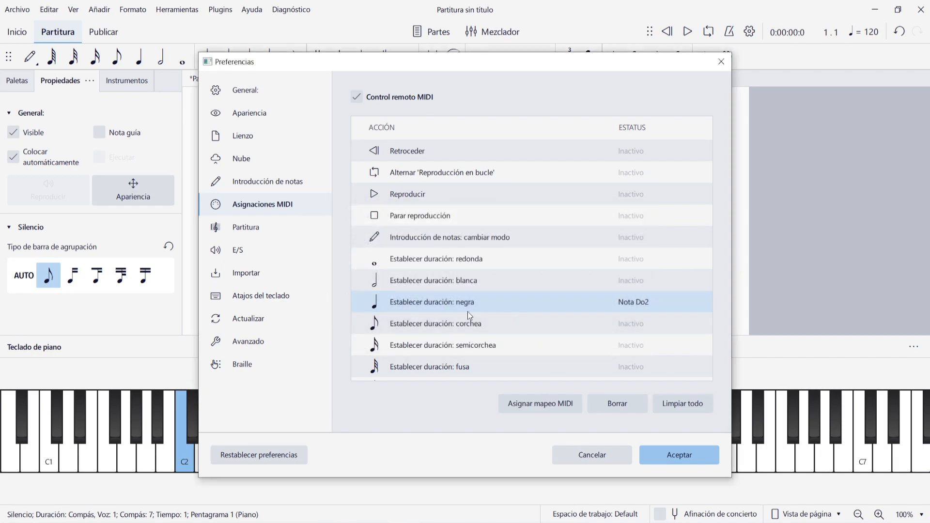
# Map the half-note duration to MIDI note Re2 and the whole-note duration to Mi2, and accept the preferences
pyautogui.click(450, 282)
pyautogui.click(538, 405)
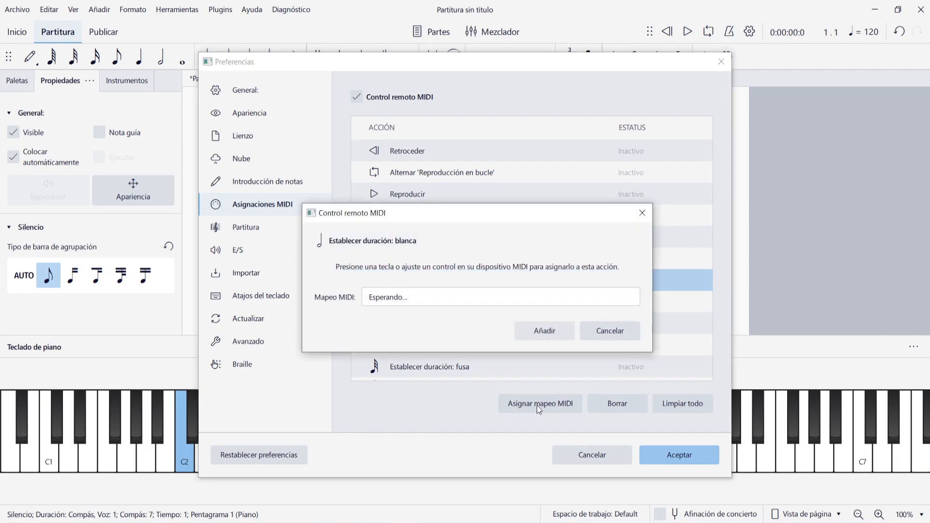
pyautogui.click(557, 330)
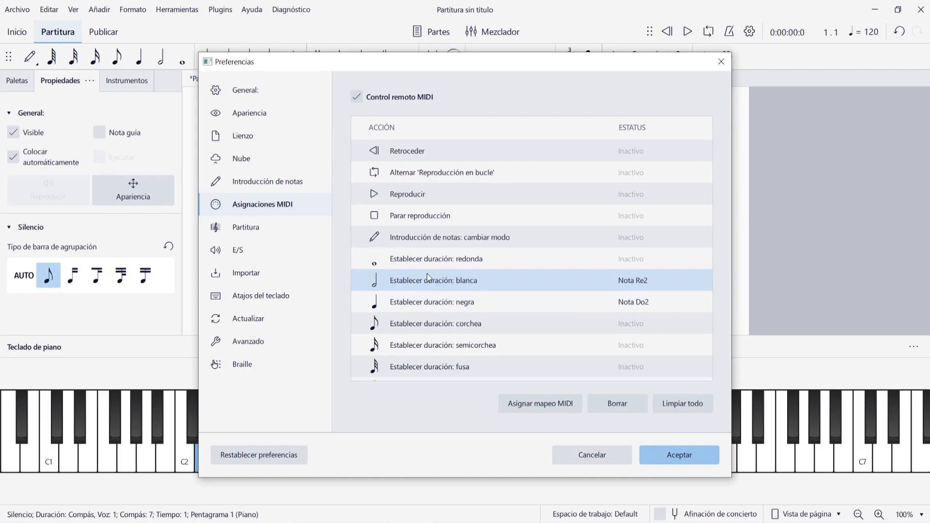
pyautogui.press('Up')
pyautogui.click(519, 402)
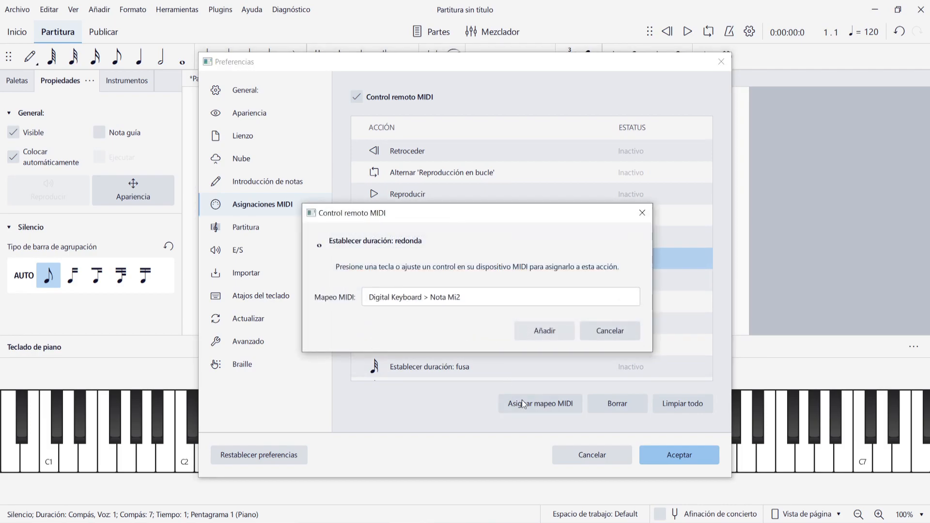
pyautogui.click(551, 334)
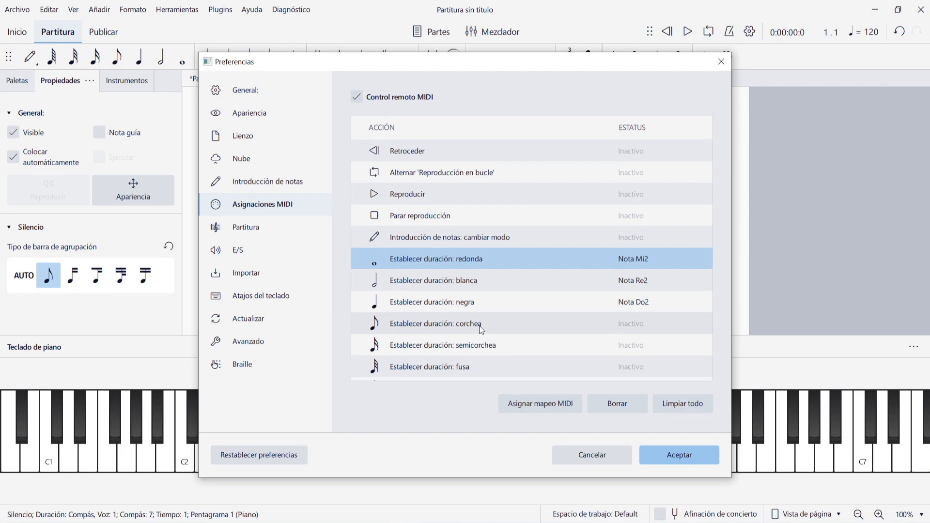
pyautogui.click(679, 451)
# Start note input at treble measure 7 and switch repeatedly between quarter, half and whole durations, ending on quarter
pyautogui.press('n')
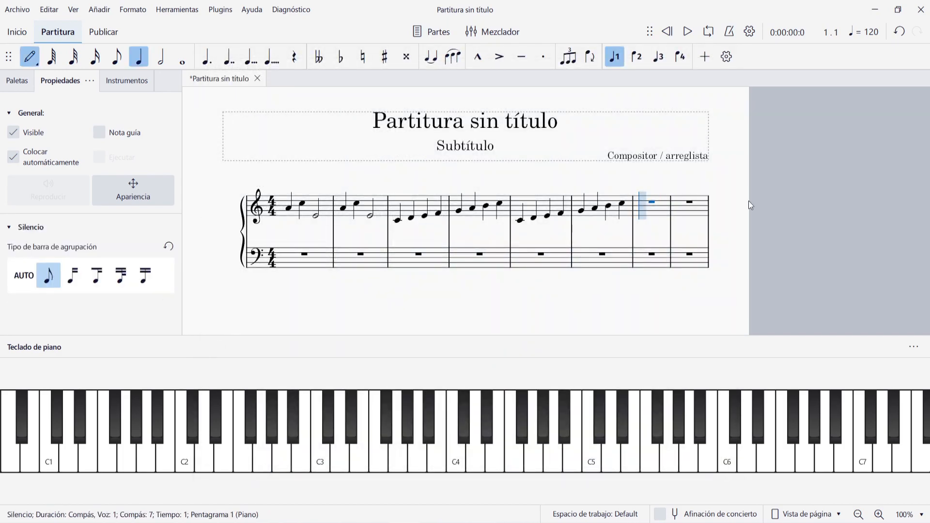
pyautogui.press('6')
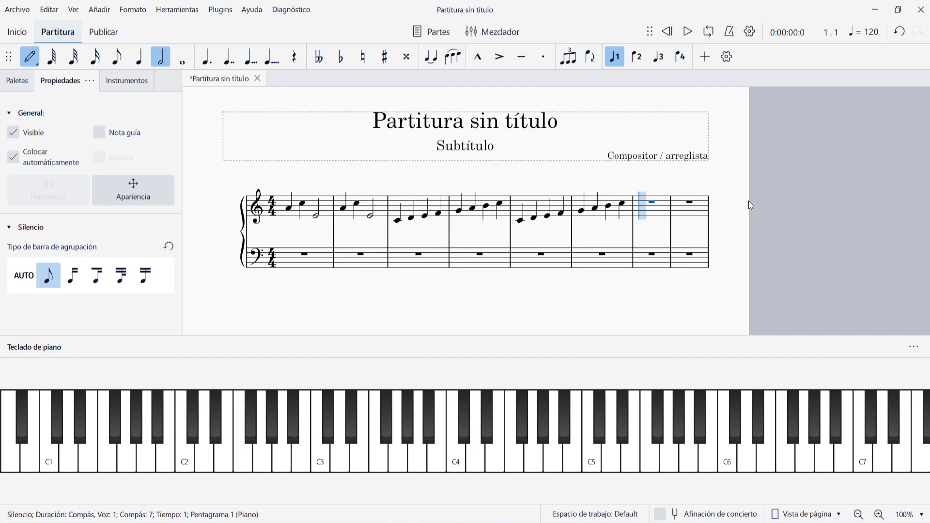
pyautogui.press('7')
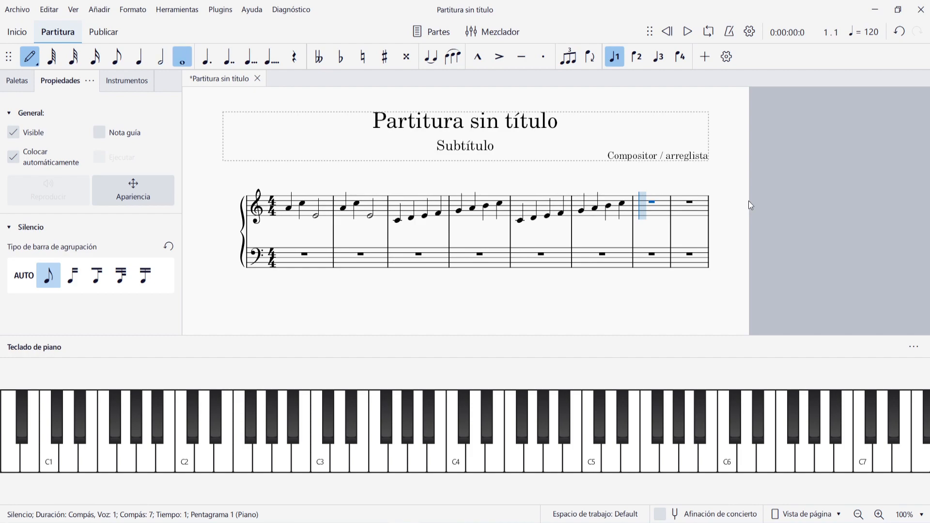
pyautogui.press('6')
pyautogui.press('5')
pyautogui.press('7')
pyautogui.press('5')
pyautogui.press('6')
pyautogui.press('7')
pyautogui.press('6')
pyautogui.press('5')
pyautogui.press('6')
pyautogui.press('7')
pyautogui.press('5')
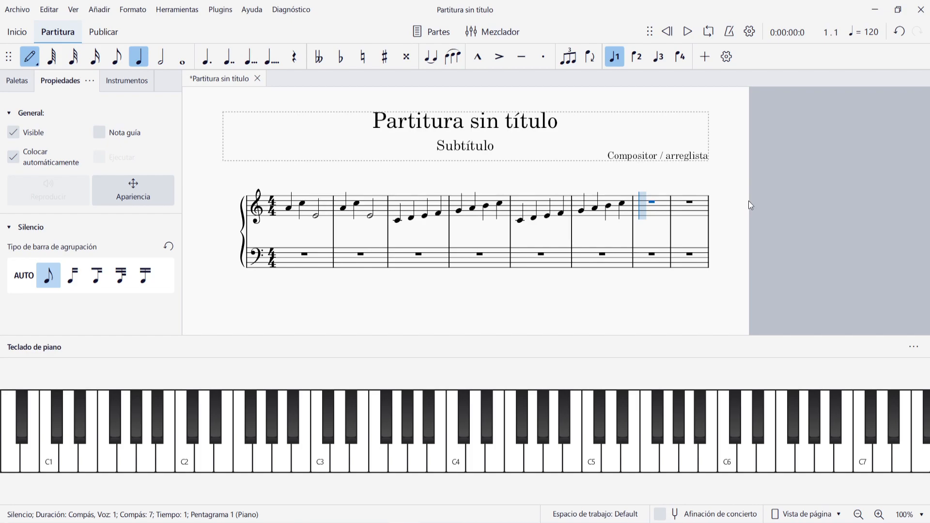
# Enter a descending quarter-note C major scale from C5 to C4 across treble measures 7 and 8
pyautogui.press('c')
pyautogui.press('b')
pyautogui.press('a')
pyautogui.press('g')
pyautogui.press('f')
pyautogui.press('e')
pyautogui.press('d')
pyautogui.press('c')
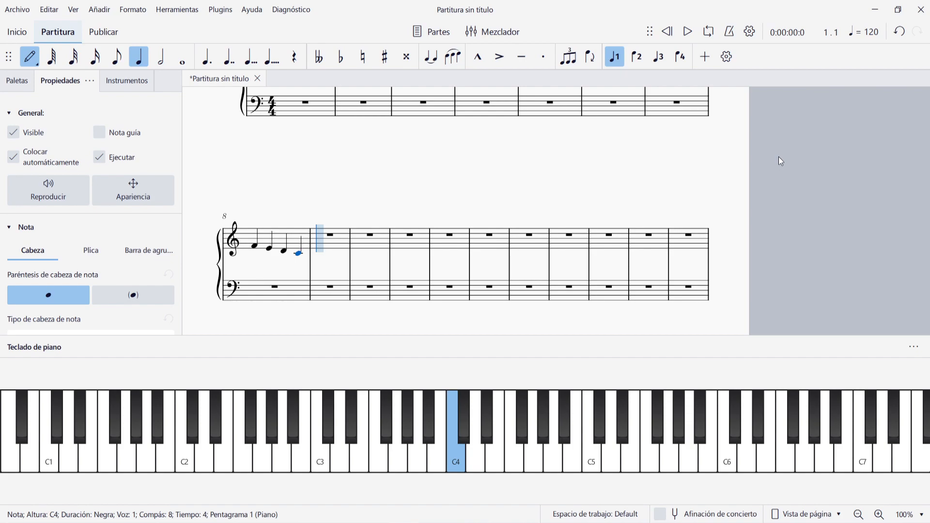
# Fill treble measure 9 with quarter notes C4, E4 and G4, followed by a quarter-note chord of C4, E4 and G4
pyautogui.press('c')
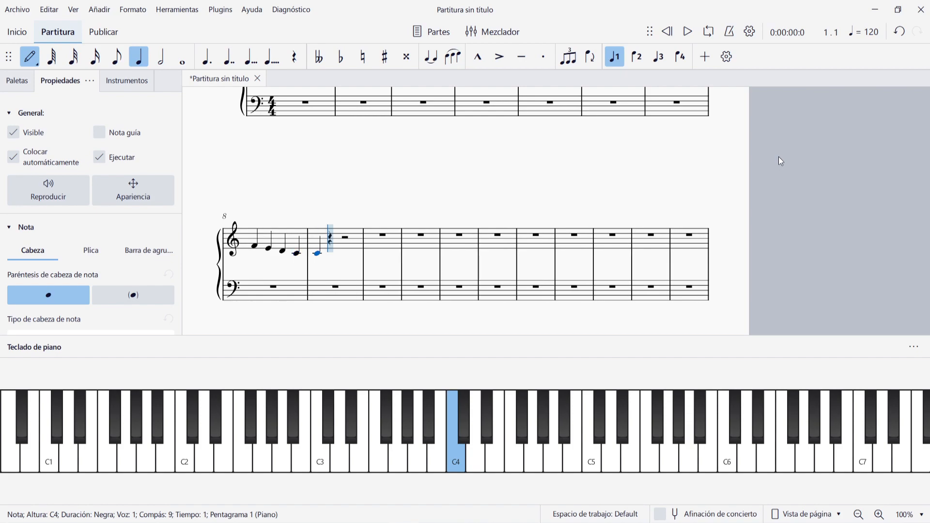
pyautogui.press('e')
pyautogui.press('g')
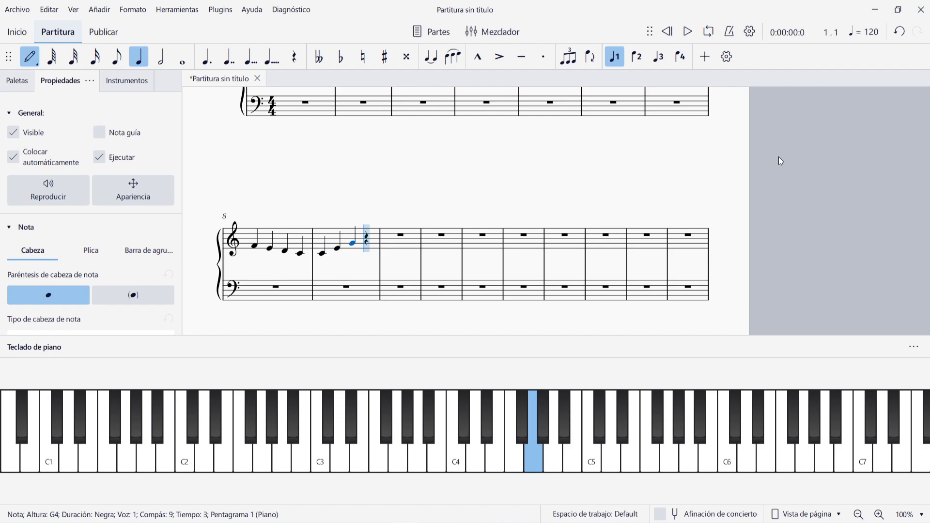
pyautogui.press('c')
pyautogui.hotkey('shift', 'e')
pyautogui.hotkey('shift', 'g')
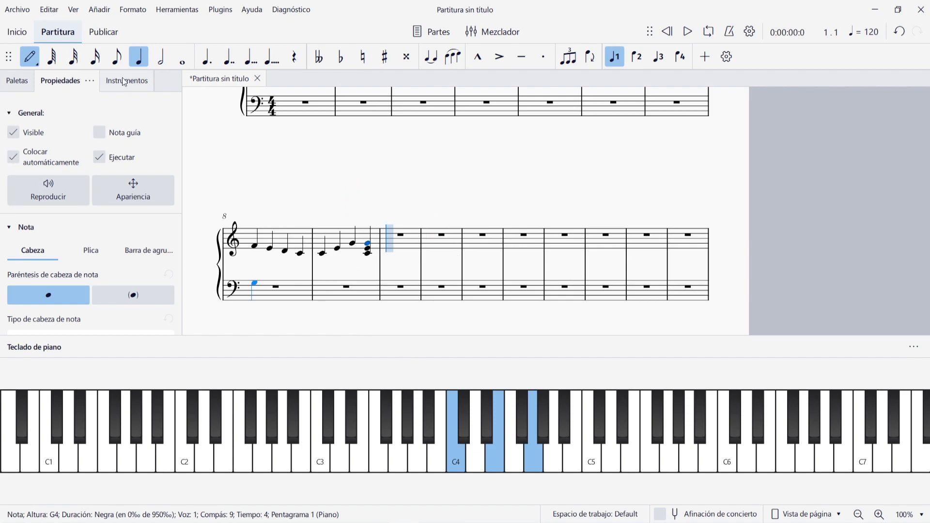
# Enter an ascending eighth-note C major scale from C4 to C5 in treble measure 10, hide the piano keyboard and leave note input
pyautogui.click(121, 59)
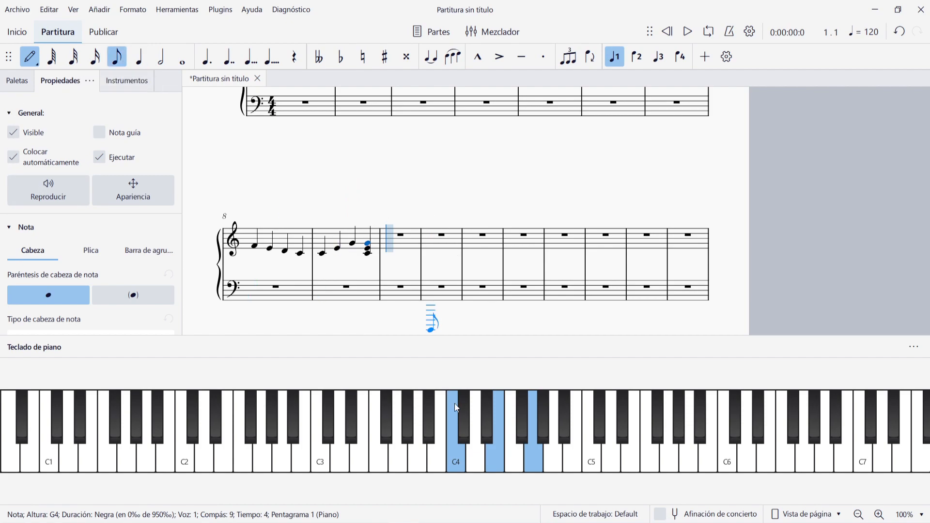
pyautogui.click(456, 460)
pyautogui.click(473, 461)
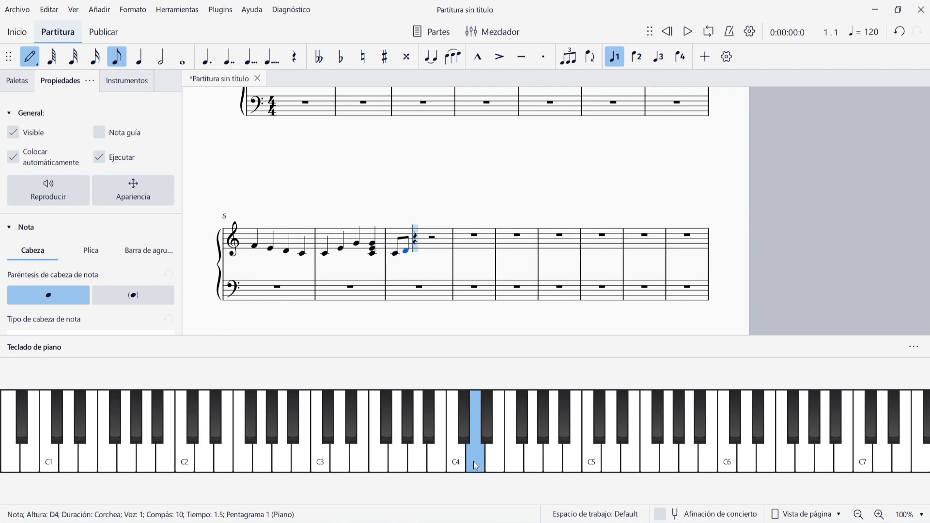
pyautogui.click(498, 463)
pyautogui.click(515, 456)
pyautogui.click(533, 453)
pyautogui.click(552, 456)
pyautogui.click(571, 461)
pyautogui.click(594, 461)
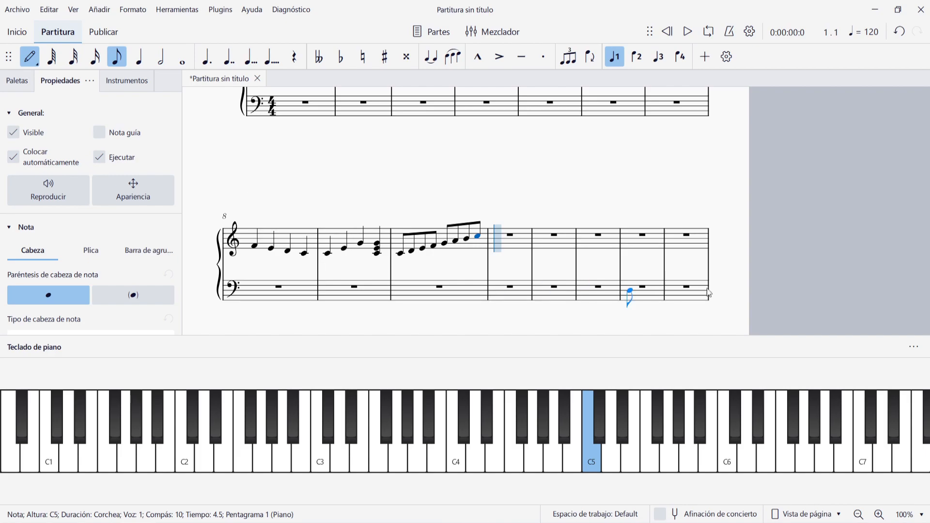
pyautogui.press('p')
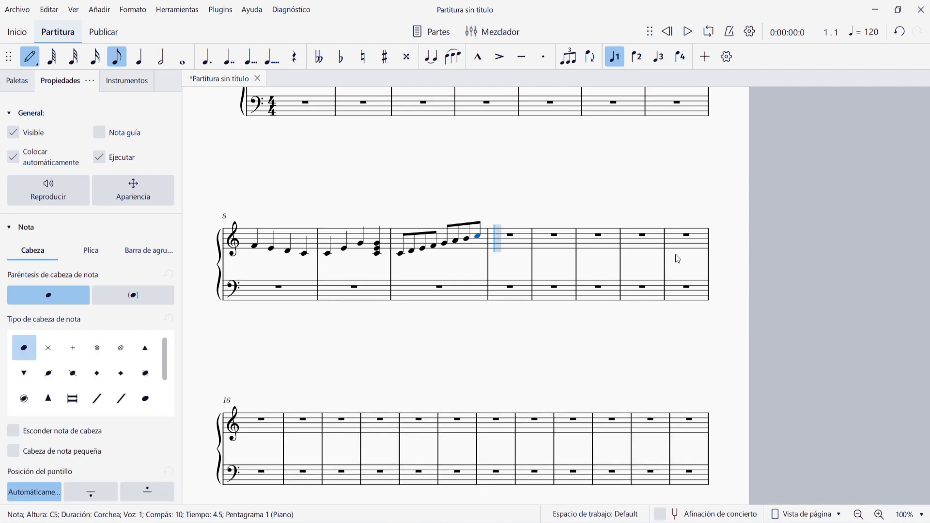
pyautogui.press('Escape')
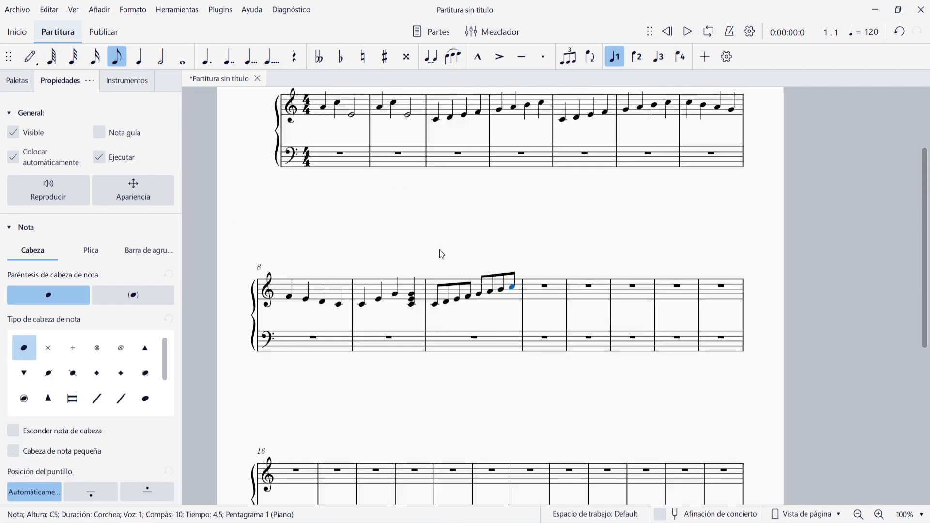
# Add C5 and E5 above the quarter-note A4 on beat 1 of treble measure 1 to build a chord
pyautogui.scroll(5, 440, 249)
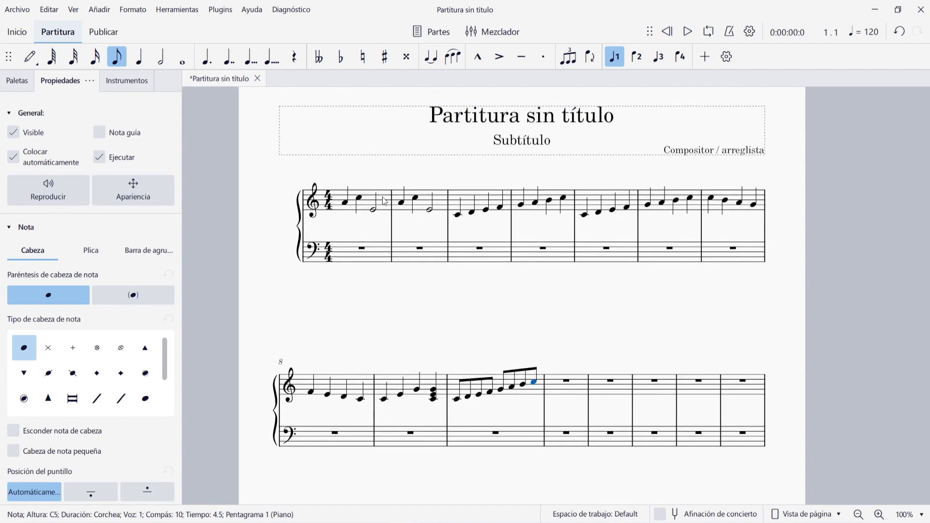
pyautogui.scroll(5, 385, 200)
pyautogui.scroll(1, 343, 248)
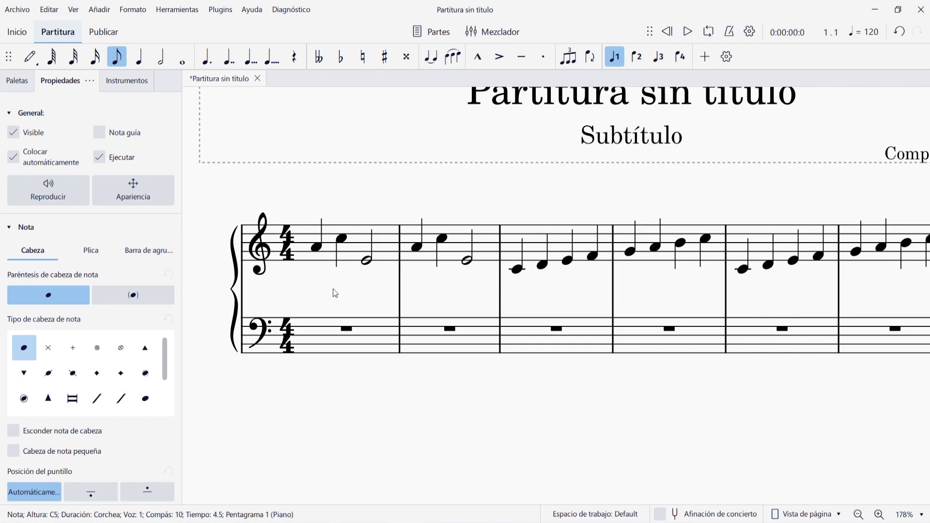
pyautogui.click(385, 240)
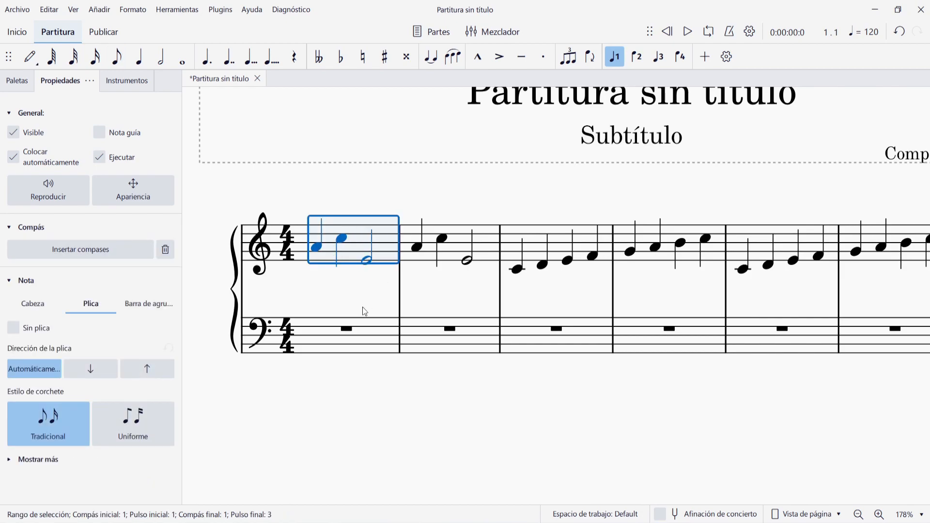
pyautogui.press('n')
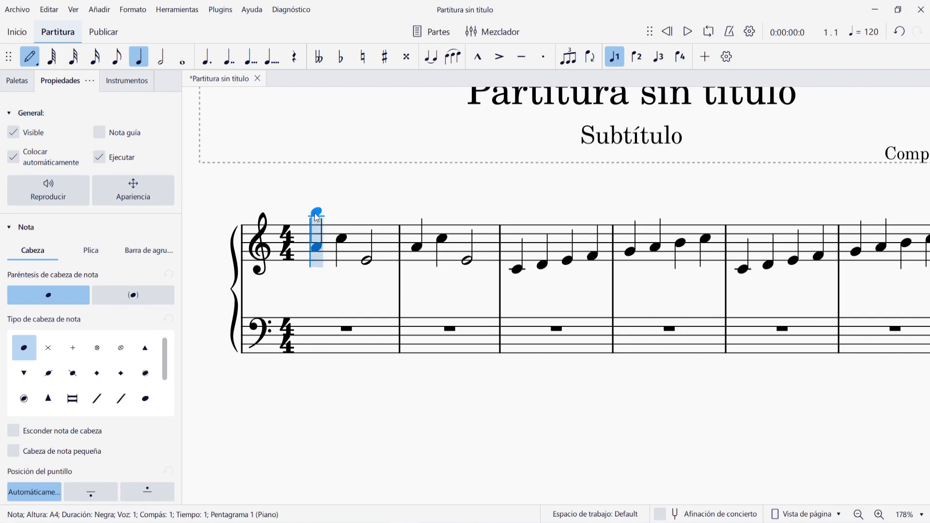
pyautogui.click(317, 239)
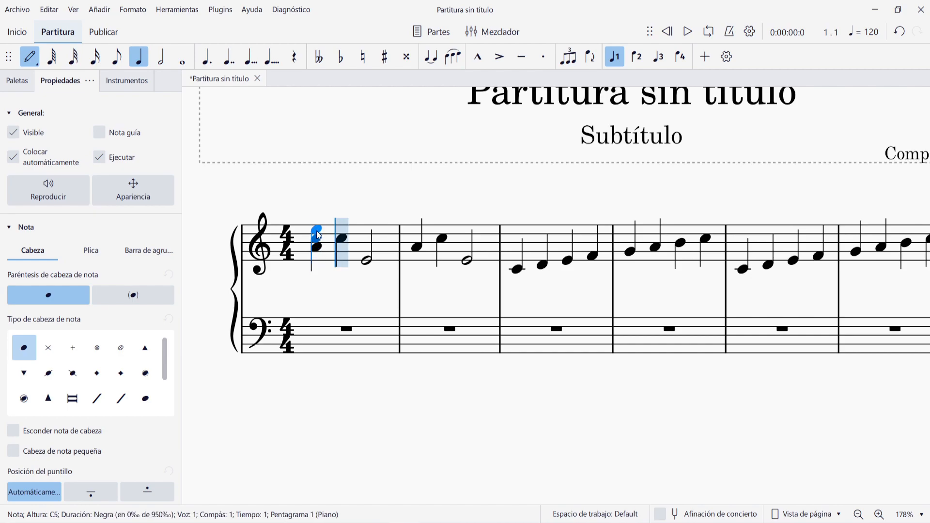
pyautogui.click(318, 230)
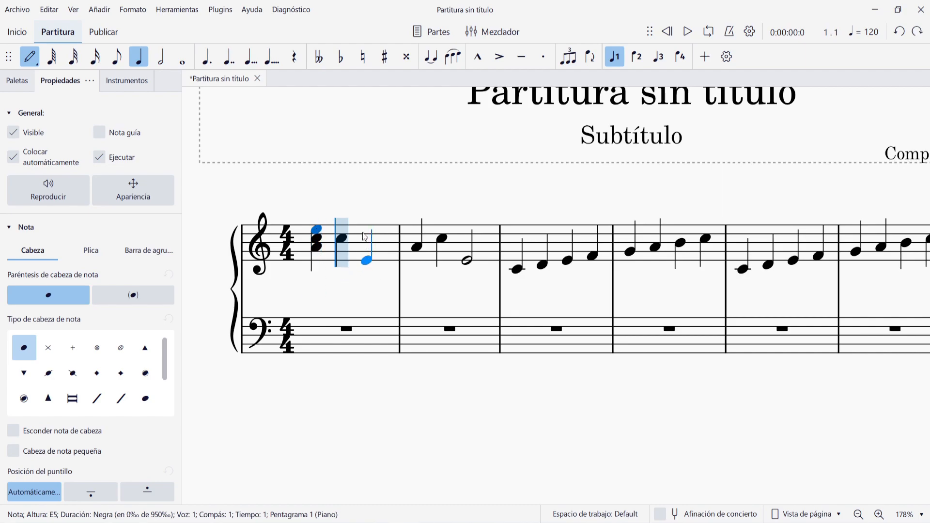
# Add half notes A4 and C5 above the half-note E4 on beat 3 of treble measure 1
pyautogui.click(161, 58)
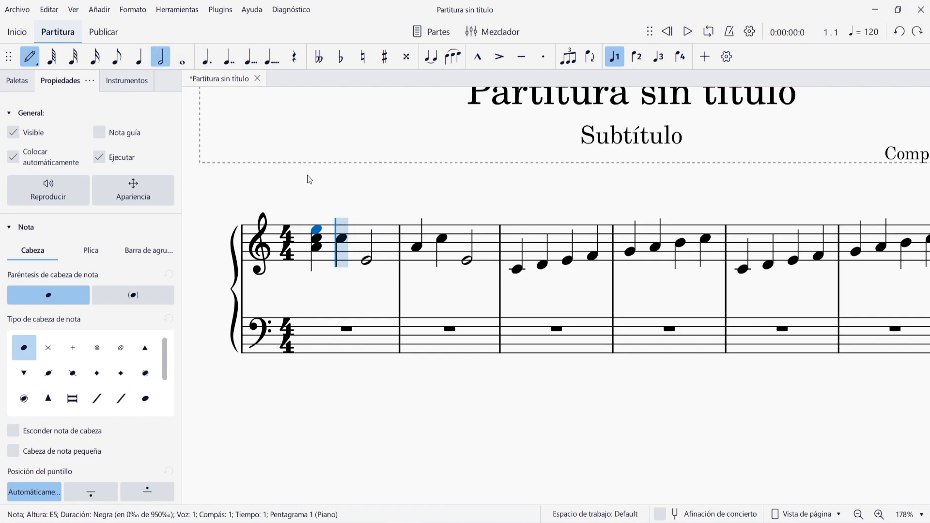
pyautogui.click(367, 243)
pyautogui.click(368, 240)
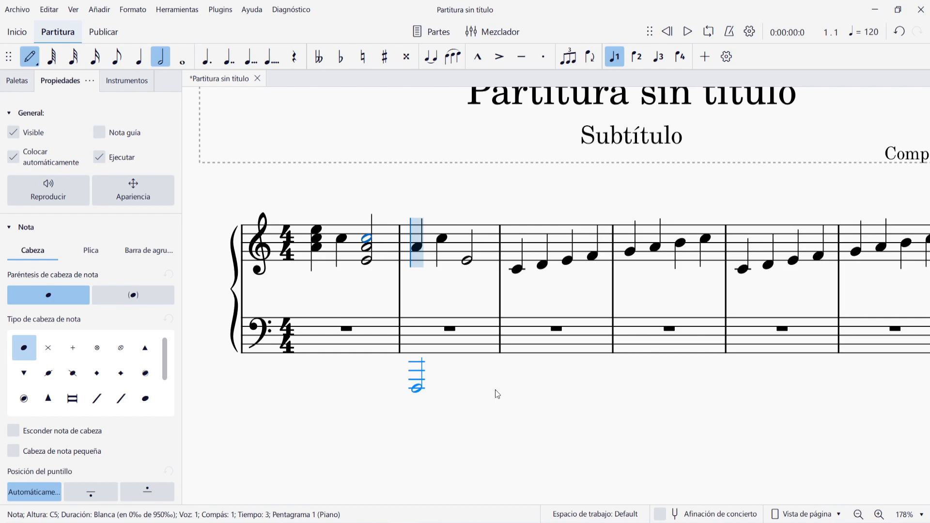
# Try entering a quarter-note C4 over the first note of treble measure 2, and undo it
pyautogui.press('5')
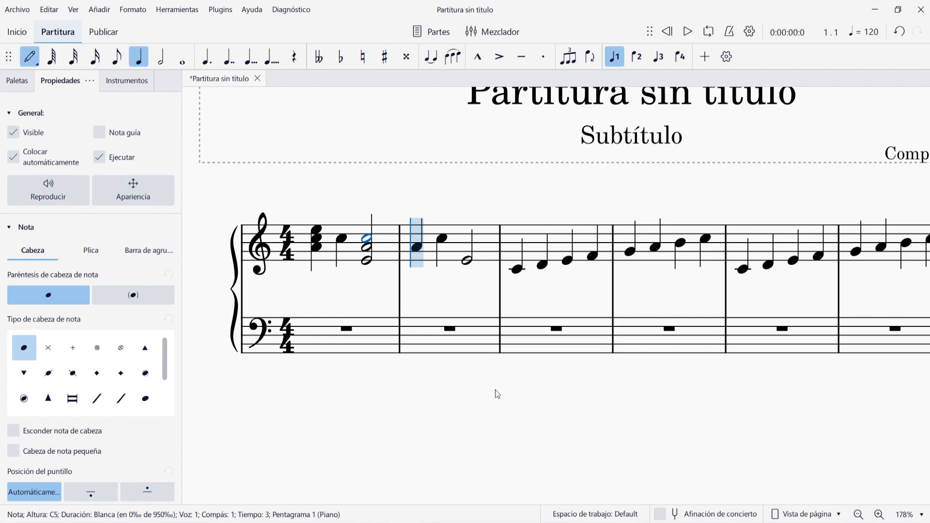
pyautogui.press('c')
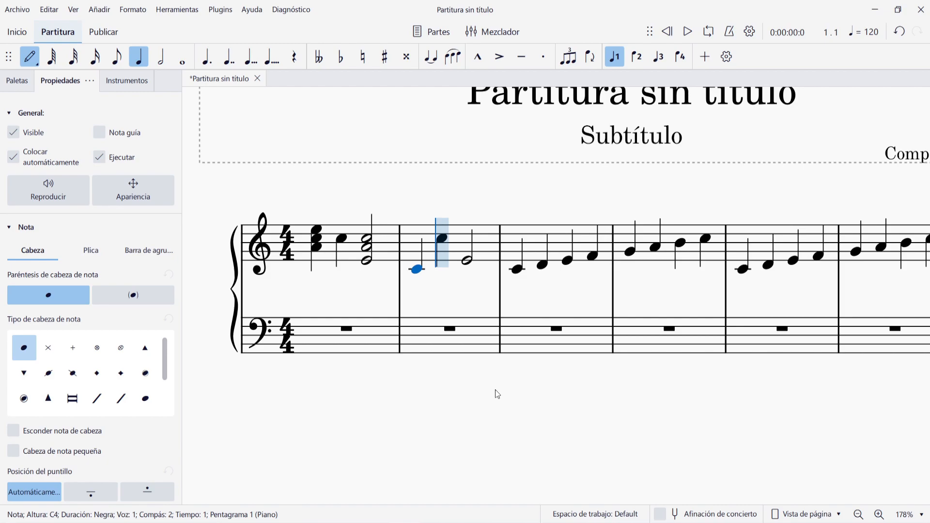
pyautogui.hotkey('ctrl', 'z')
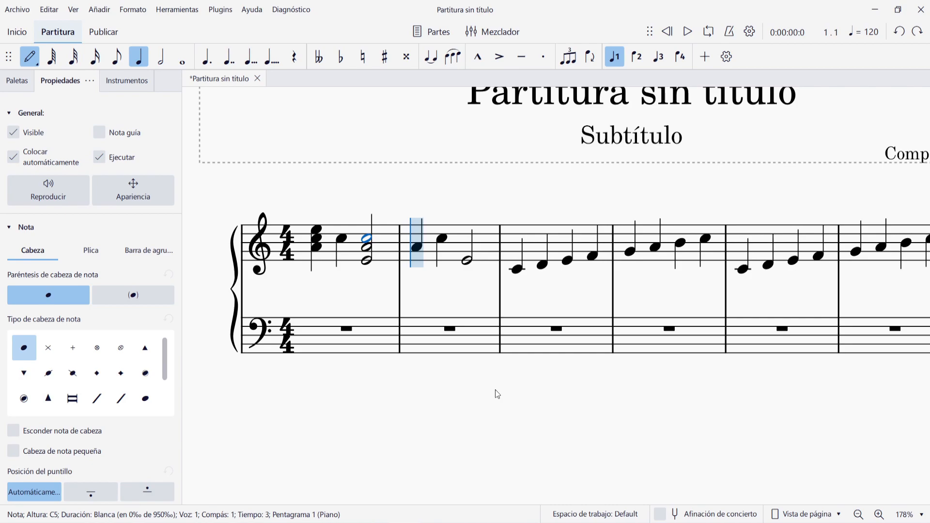
# Add C5 and E5 above the A4 on beat 1 of treble measure 2, and replace the beat 2 note with a quarter-note F4
pyautogui.hotkey('ctrl', 'y')
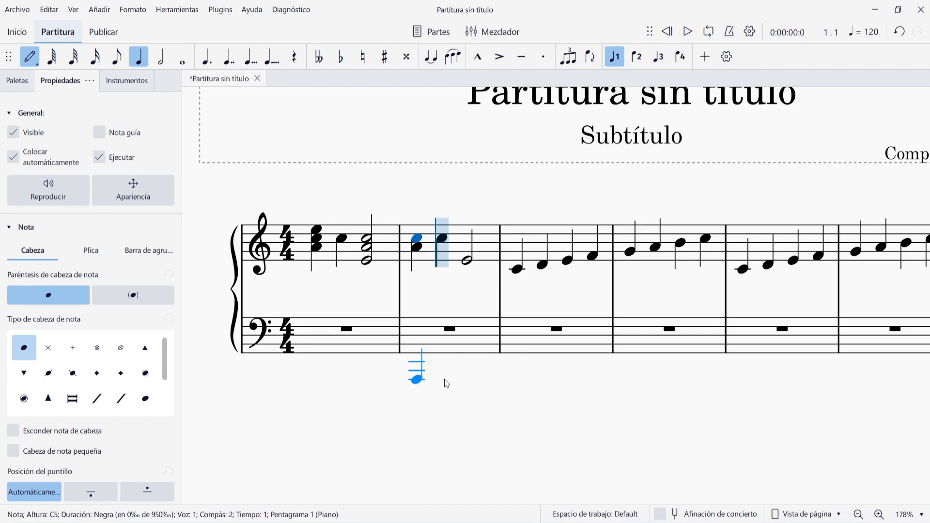
pyautogui.hotkey('alt', '3')
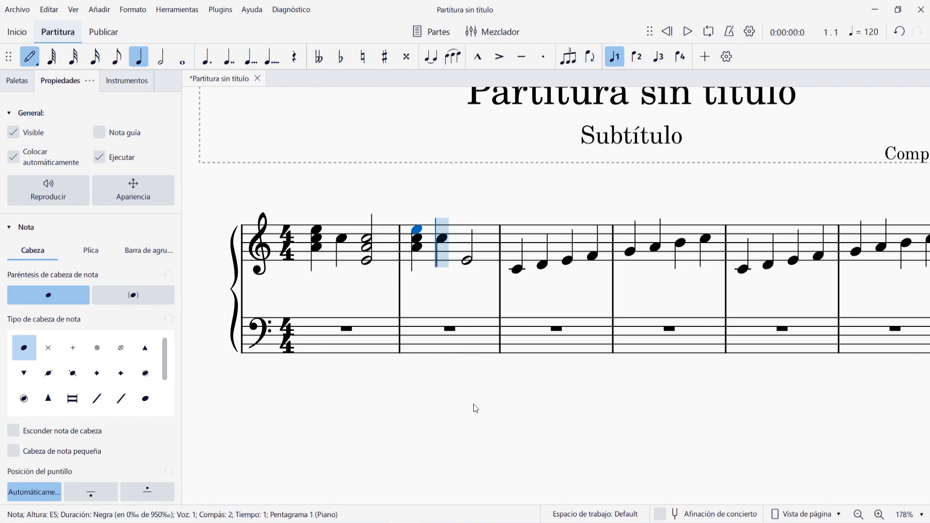
pyautogui.press('f')
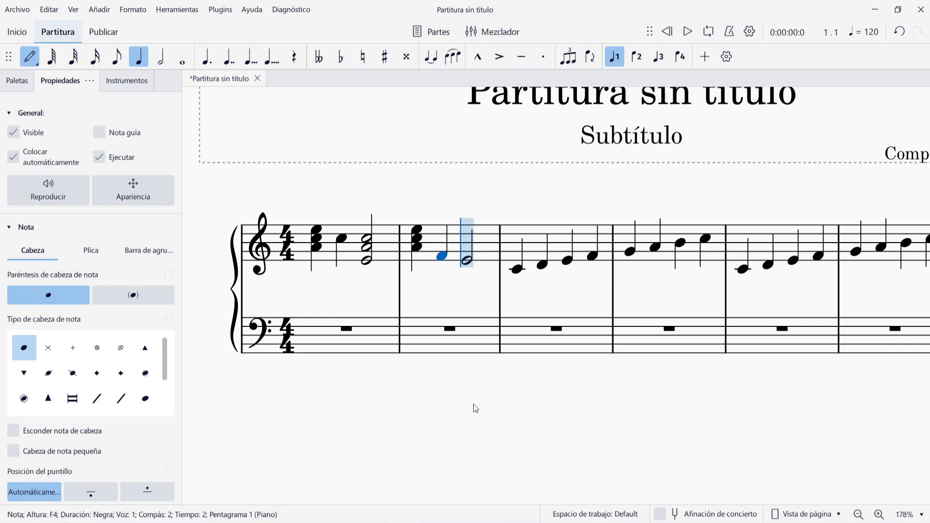
pyautogui.press('Escape')
# Build a quarter-note C4–E4–G4 chord on beat 1 of treble measure 11 by stacking thirds above C4, and leave note input
pyautogui.scroll(-6, 544, 343)
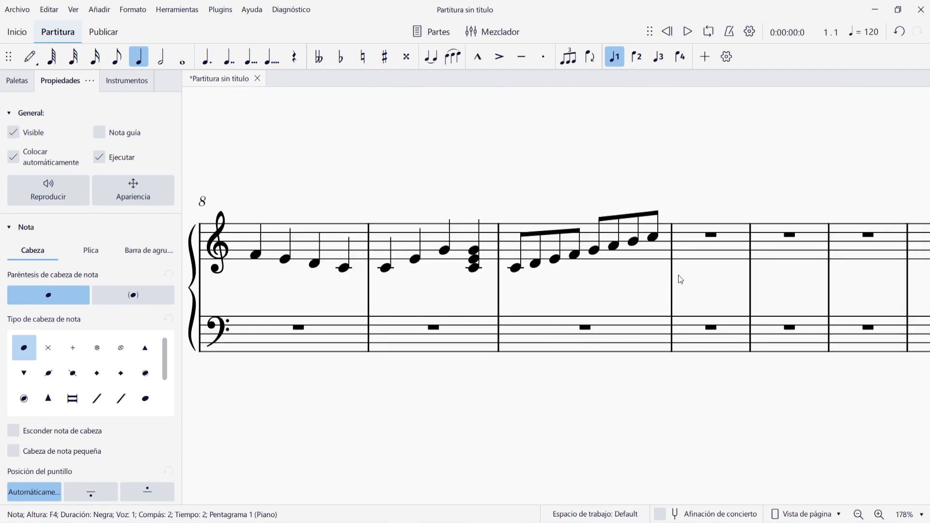
pyautogui.click(691, 258)
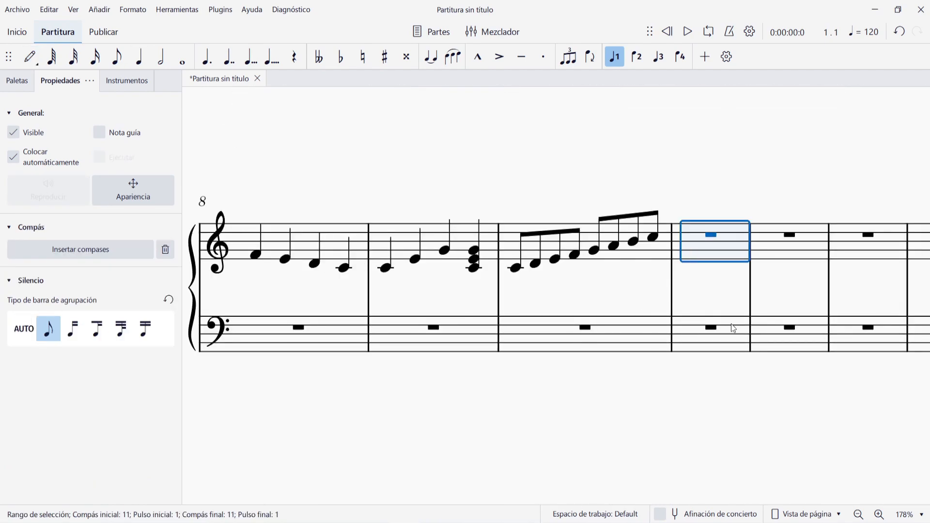
pyautogui.press('n')
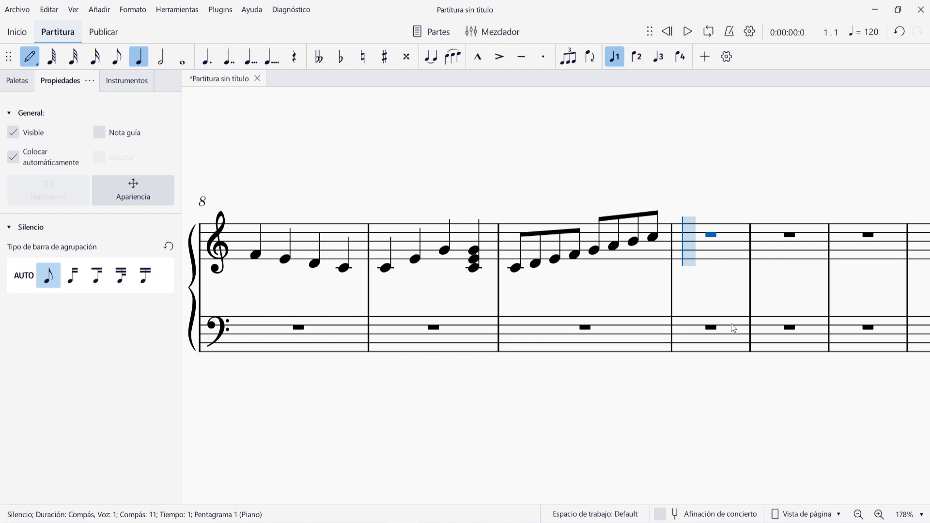
pyautogui.press('c')
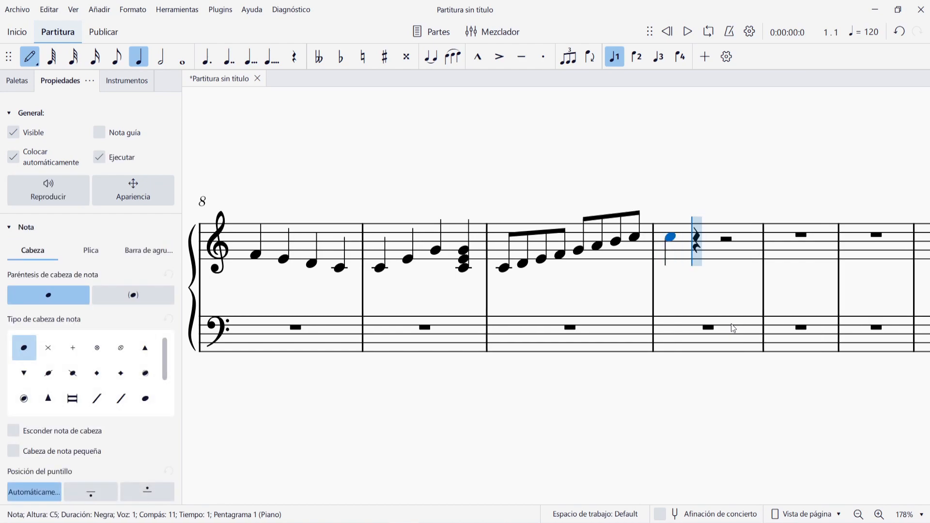
pyautogui.hotkey('ctrl', 'Down')
pyautogui.hotkey('alt', '3')
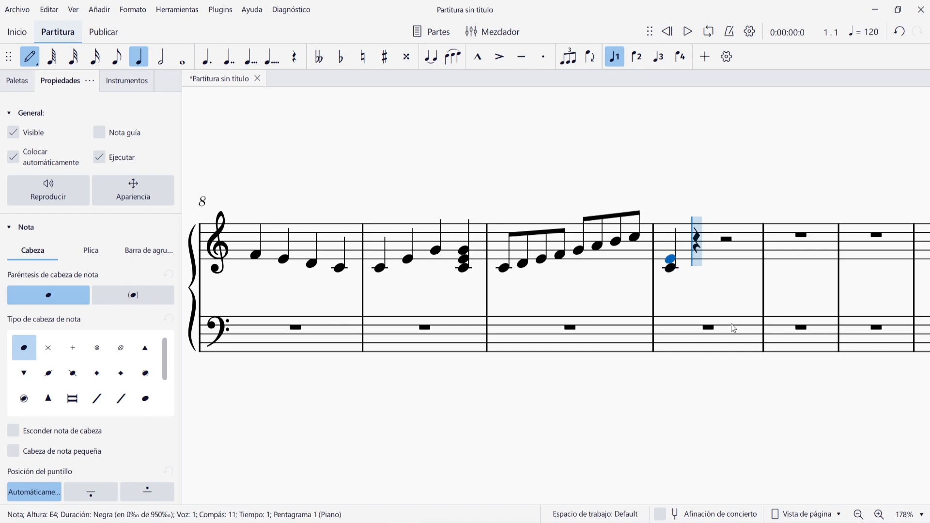
pyautogui.hotkey('alt', '3')
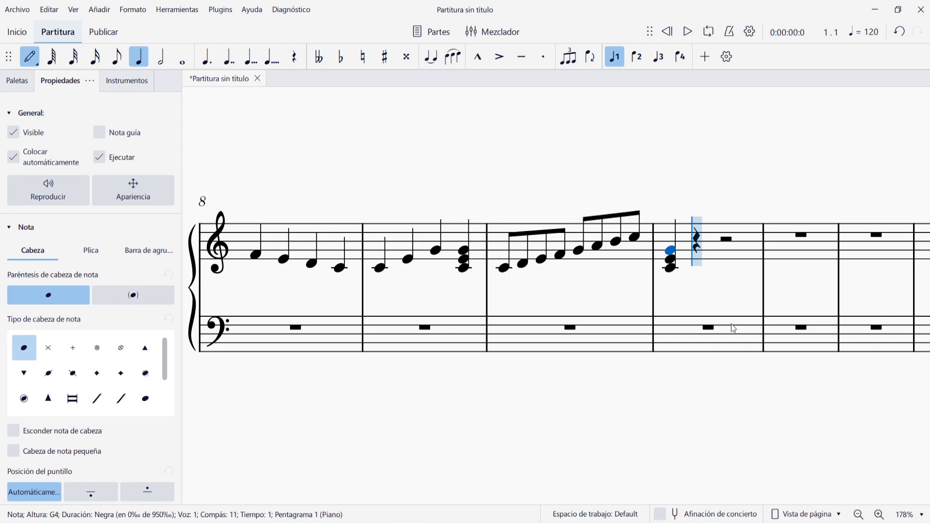
pyautogui.press('Escape')
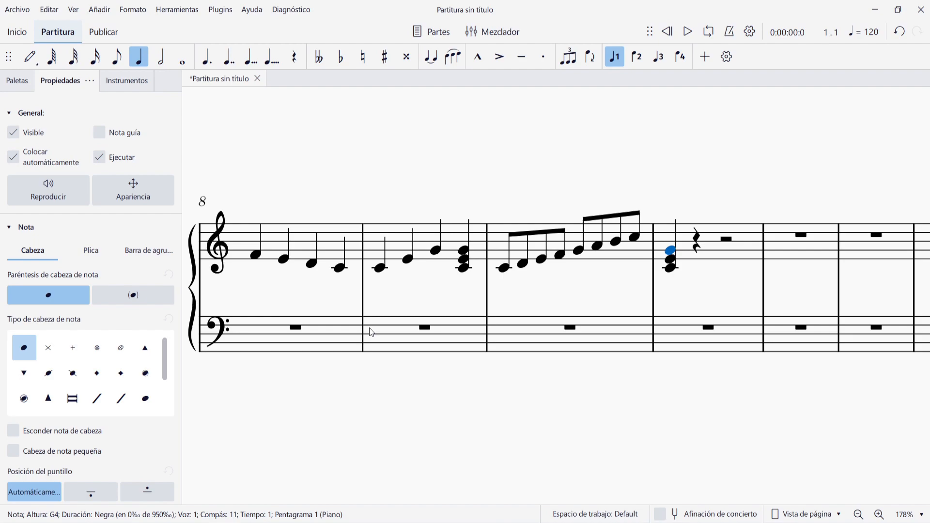
# Enter a quarter-note C4 on beat 2 of treble measure 11 and add E4 and G4 to it by note name
pyautogui.click(696, 240)
pyautogui.press('n')
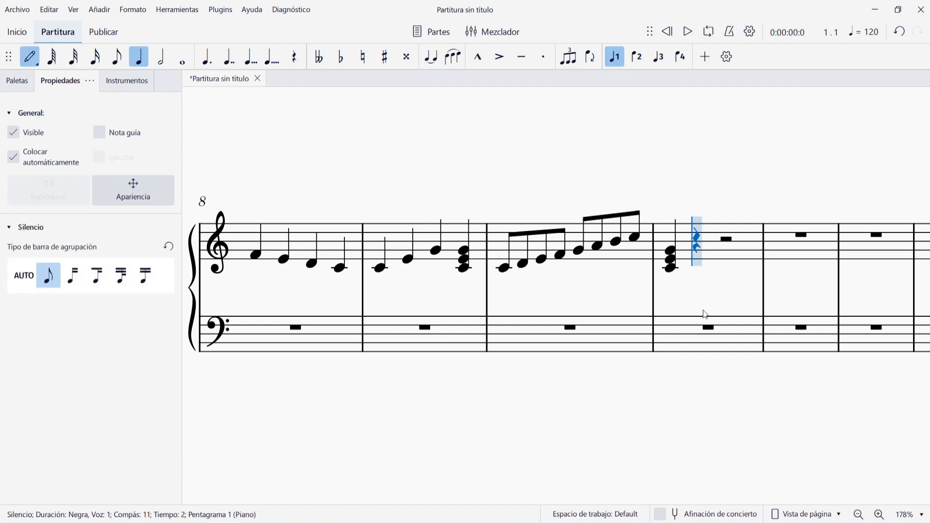
pyautogui.press('c')
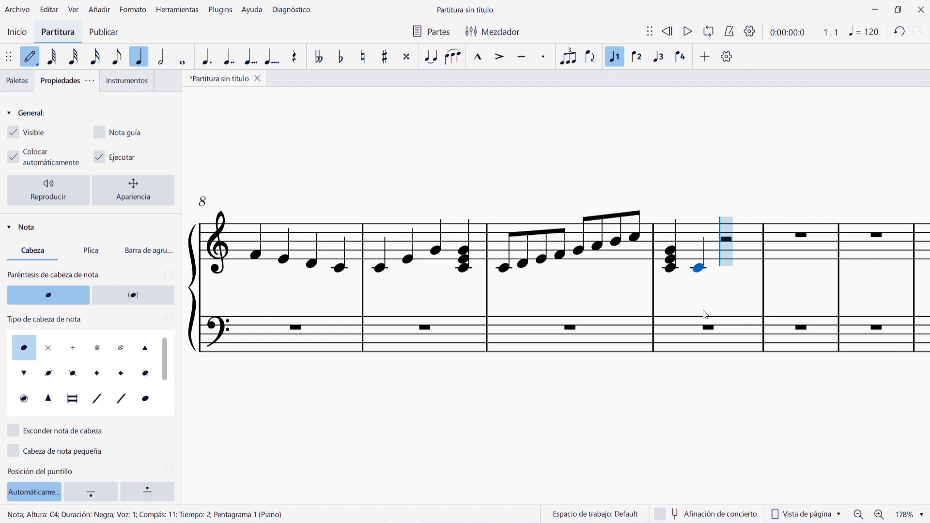
pyautogui.hotkey('shift', 'e')
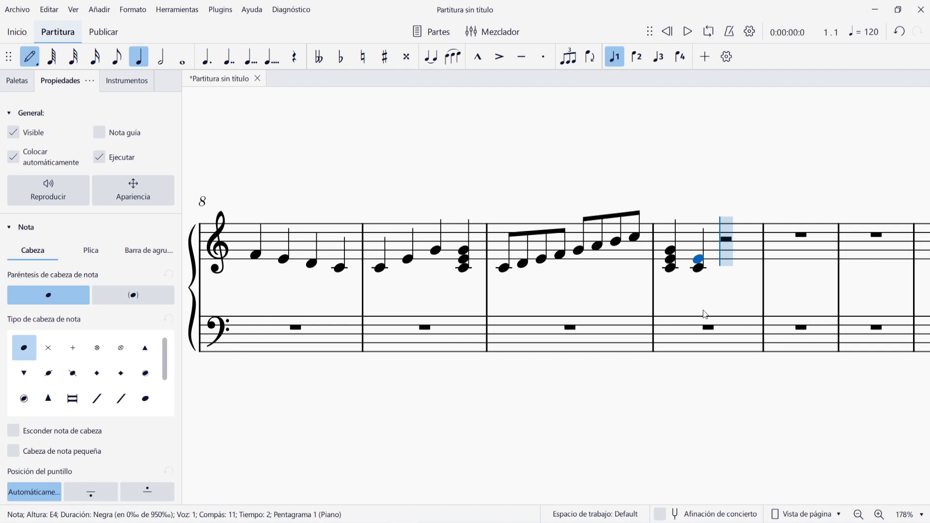
pyautogui.hotkey('shift', 'g')
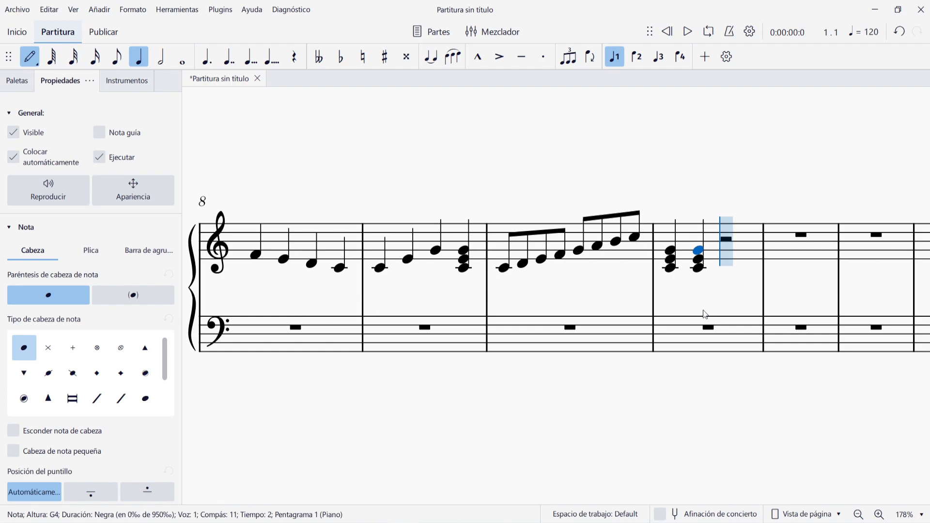
# Enter C4 with G4 as a quarter-note chord on beat 3 of treble measure 11, followed by an eighth rest on beat 4
pyautogui.press('c')
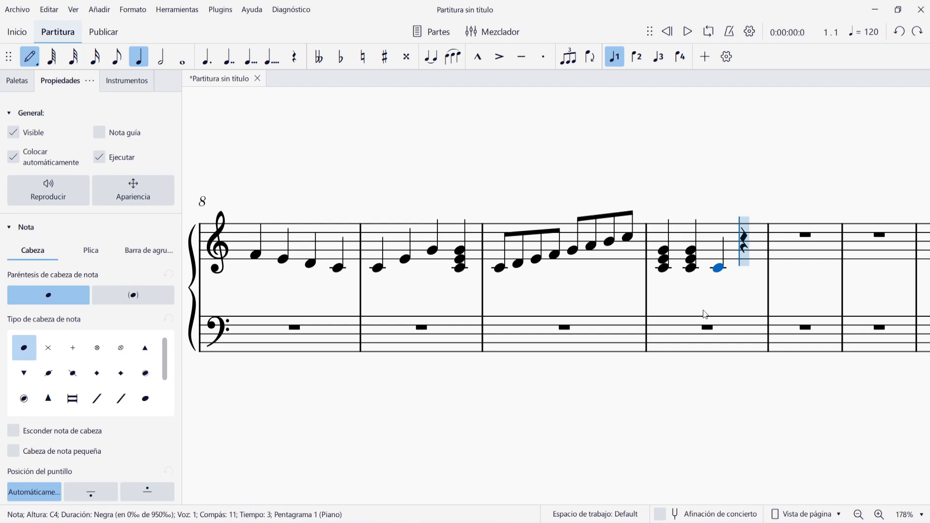
pyautogui.hotkey('shift', 'g')
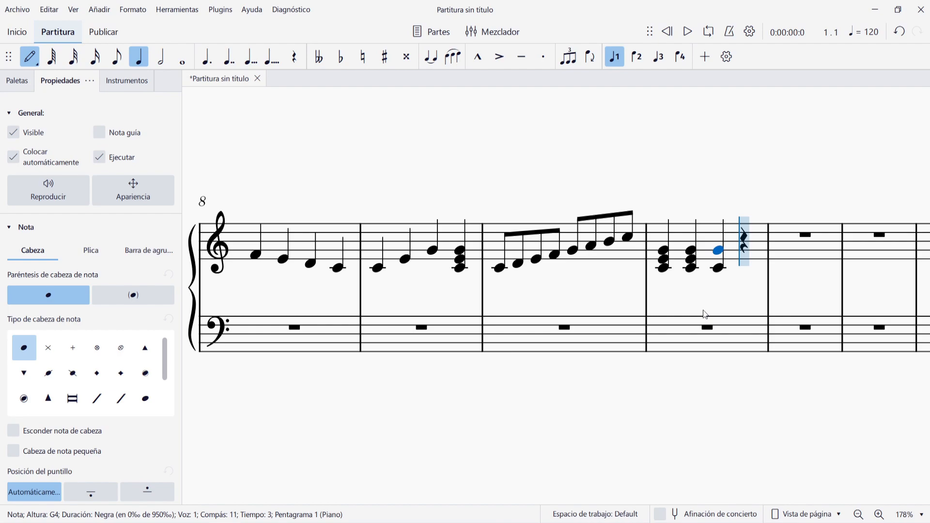
pyautogui.press('4')
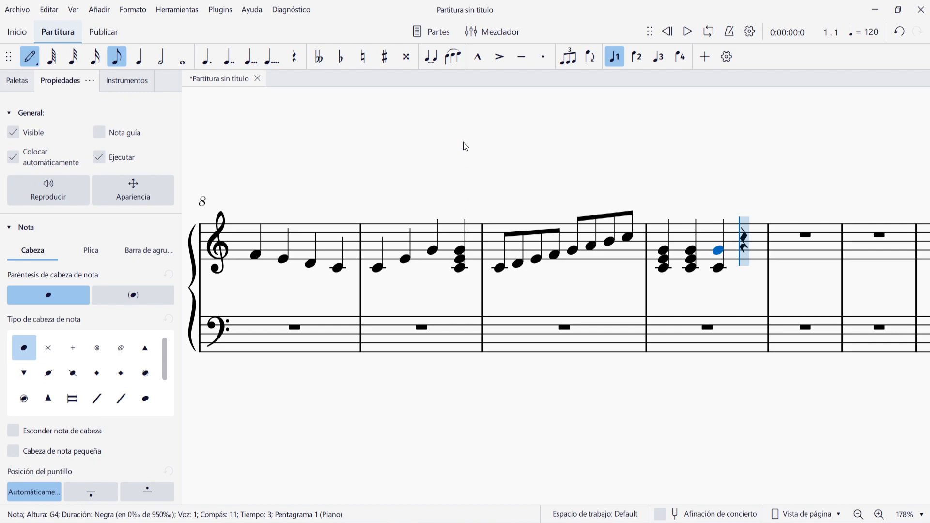
pyautogui.press('0')
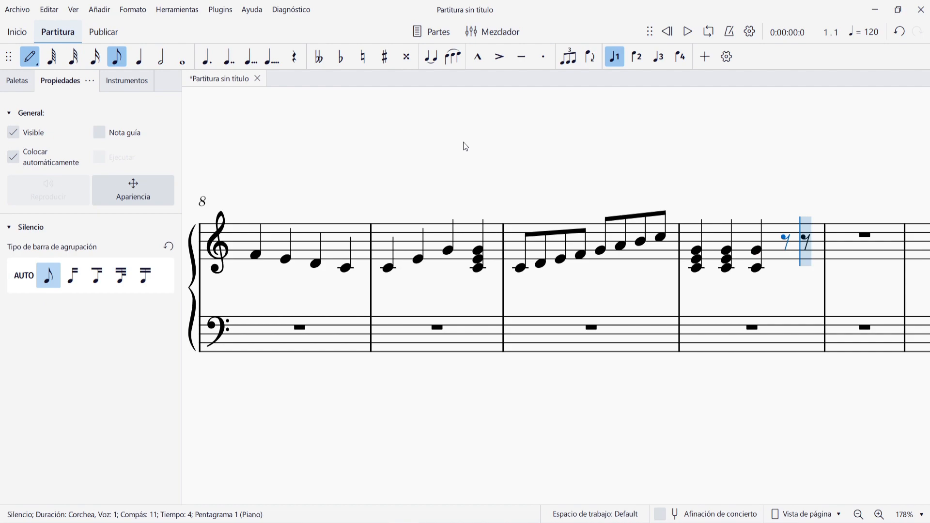
# Enter a half rest, a quarter rest and eighth rests in treble measure 12, undoing the extra entry past the measure
pyautogui.press('Right')
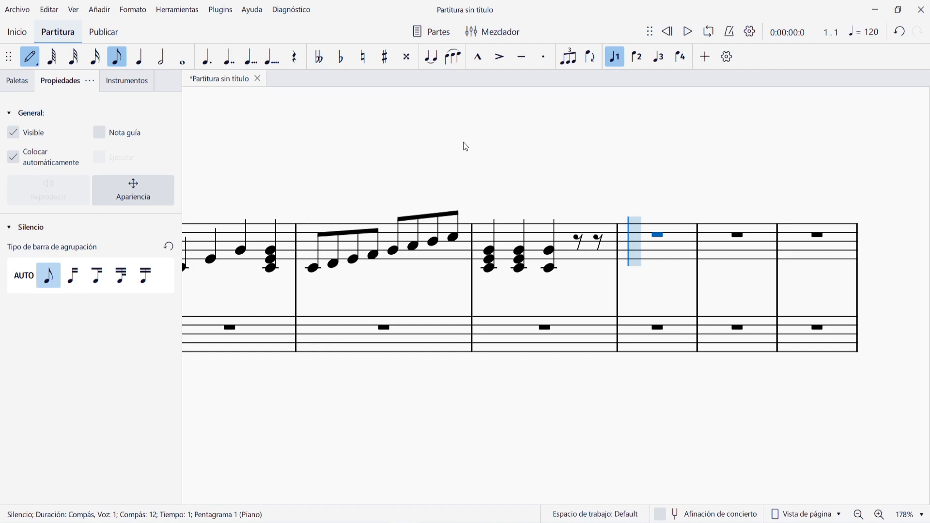
pyautogui.press('6')
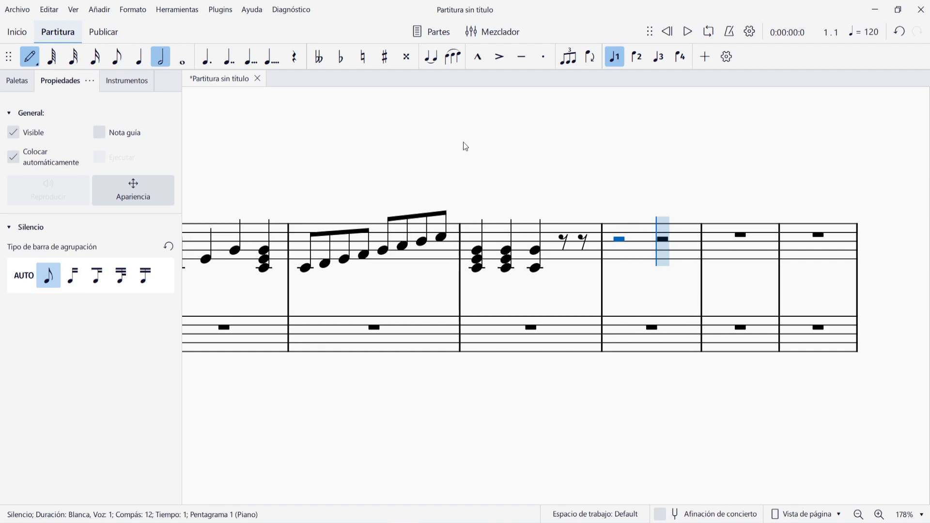
pyautogui.press('5')
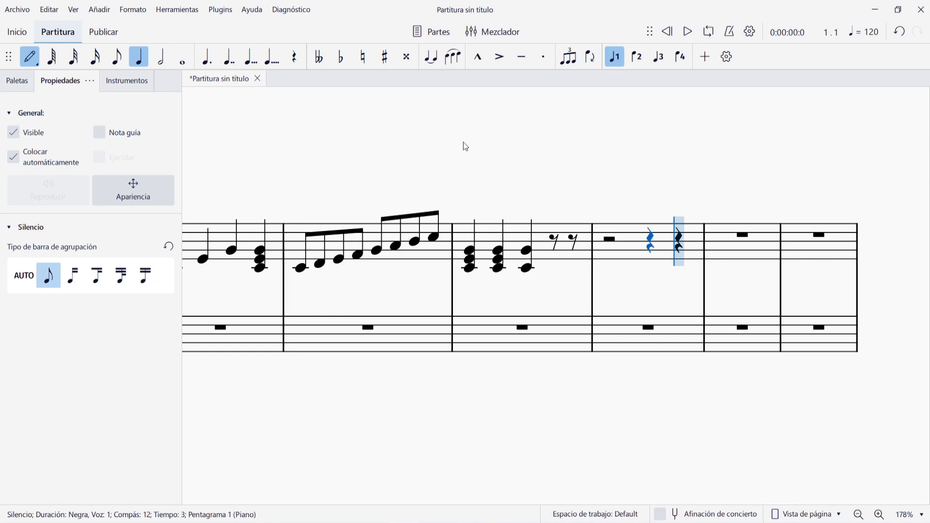
pyautogui.press('4')
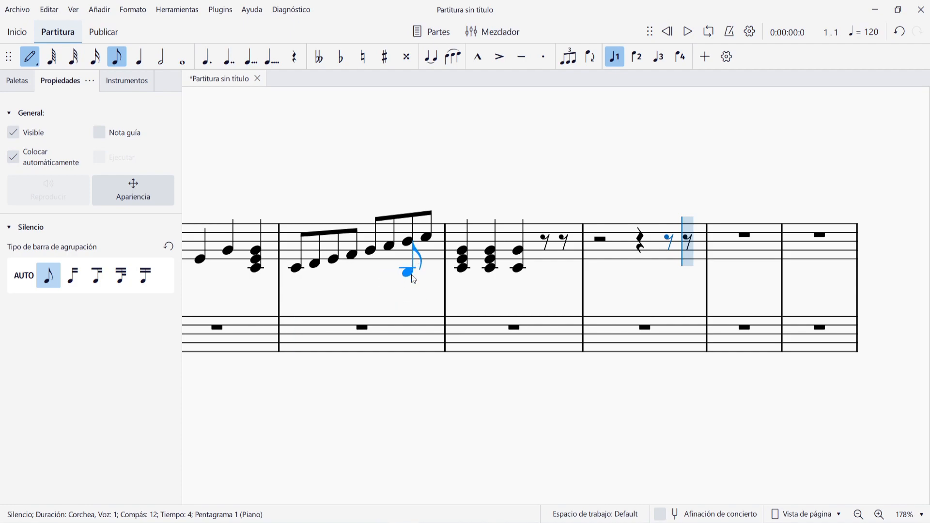
pyautogui.hotkey('ctrl', 'z')
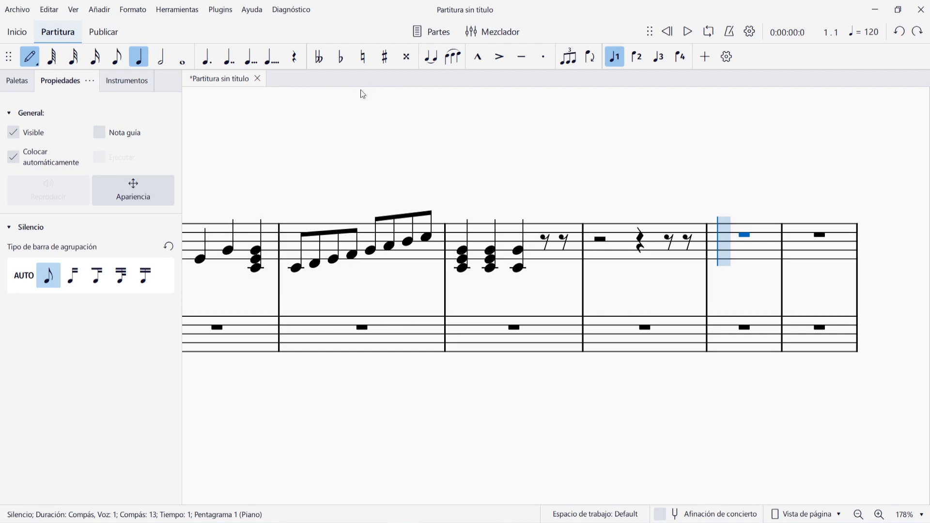
# Place a quarter-note G♯4 on beat 1 and a quarter-note C♭5 on beat 2 of treble measure 13 with the mouse
pyautogui.click(385, 61)
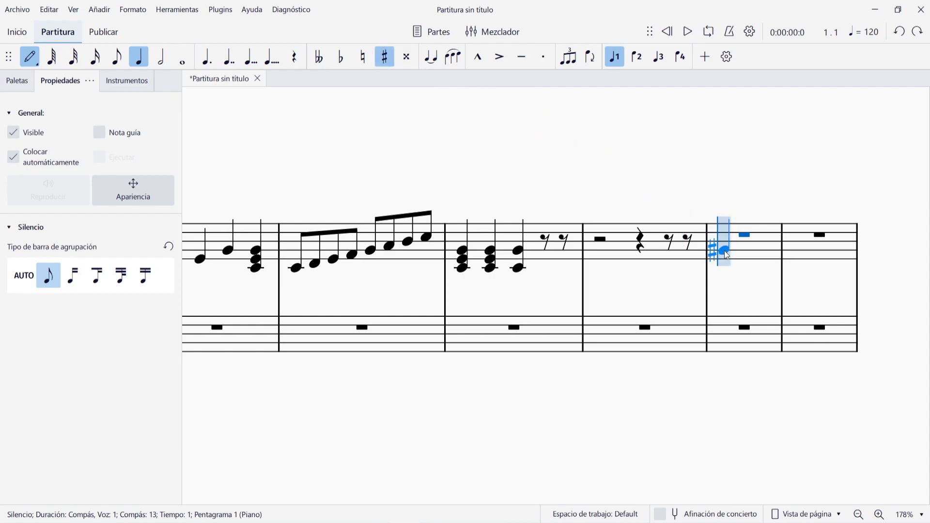
pyautogui.click(725, 251)
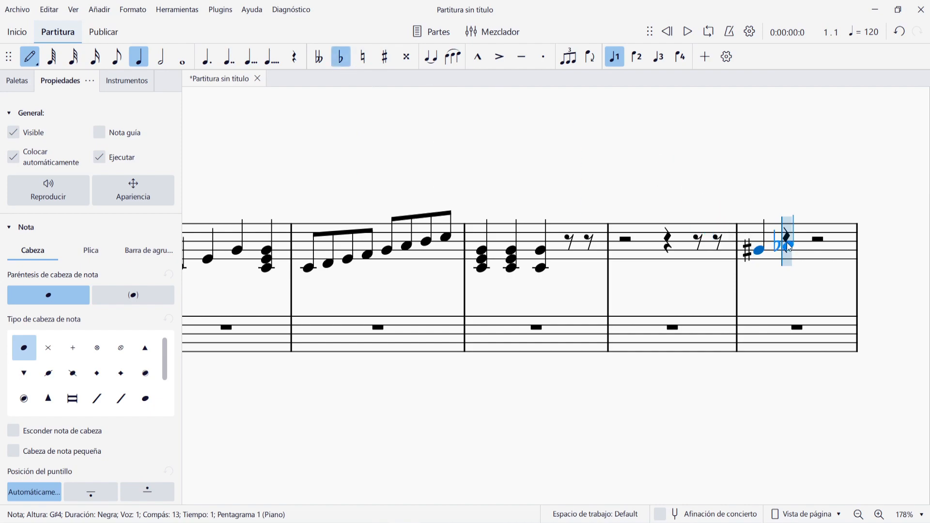
pyautogui.click(787, 239)
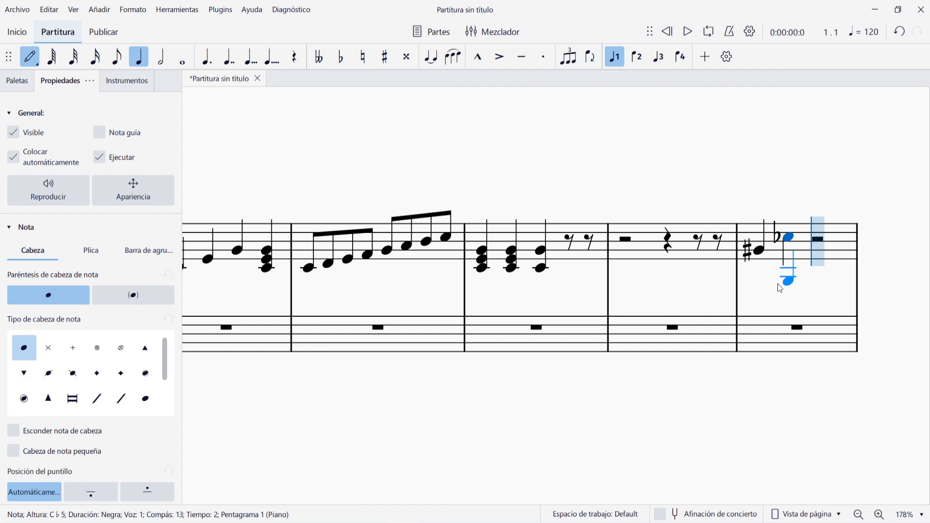
# Enter quarter notes G♯4 on beat 3 and C♭5 on beat 4 of treble measure 13 by note name, and leave note input
pyautogui.press('+')
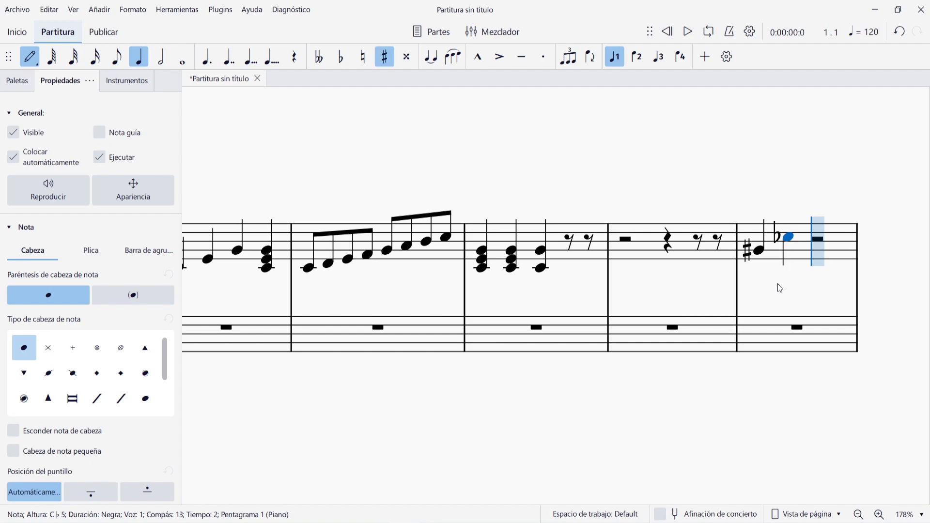
pyautogui.press('-')
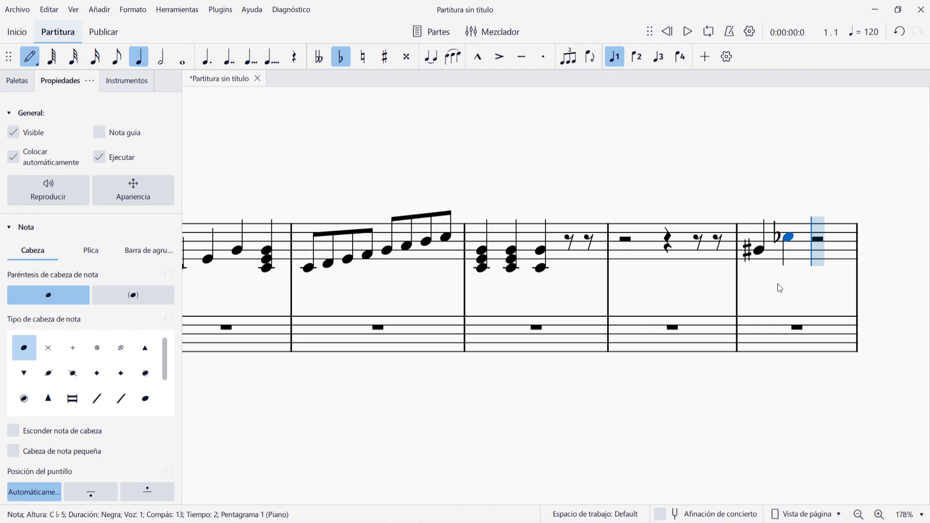
pyautogui.press('+')
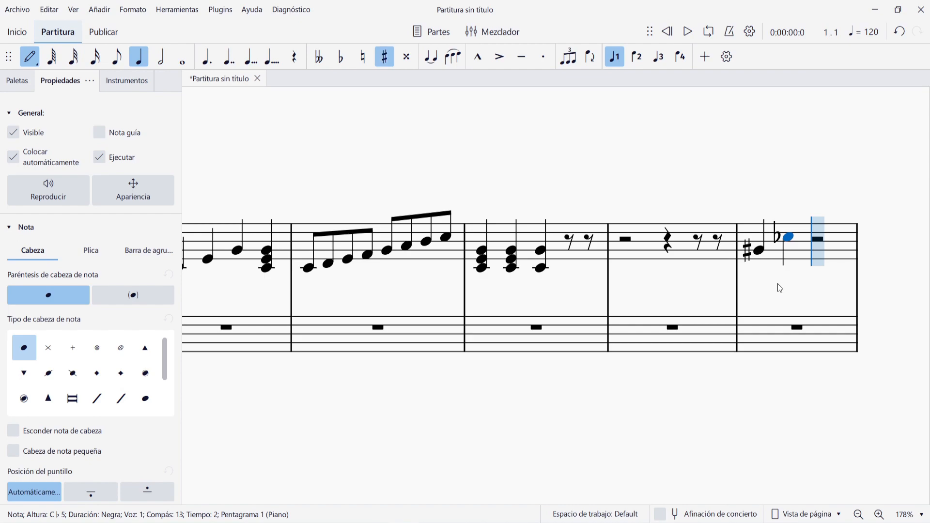
pyautogui.press('g')
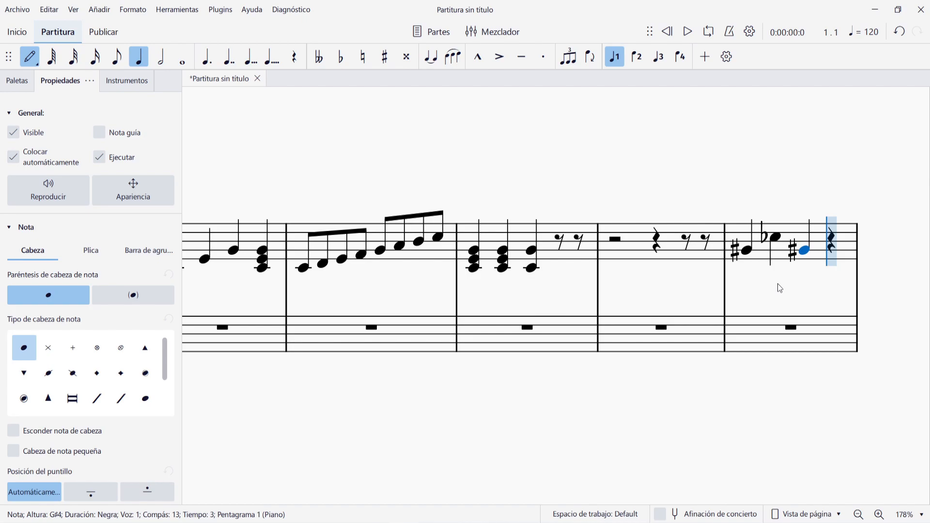
pyautogui.press('-')
pyautogui.press('c')
pyautogui.press('Escape')
# Enter a quarter-note G4 on beat 1 of treble measure 14
pyautogui.moveTo(734, 209); pyautogui.dragTo(347, 435)
pyautogui.moveTo(523, 408); pyautogui.dragTo(638, 357)
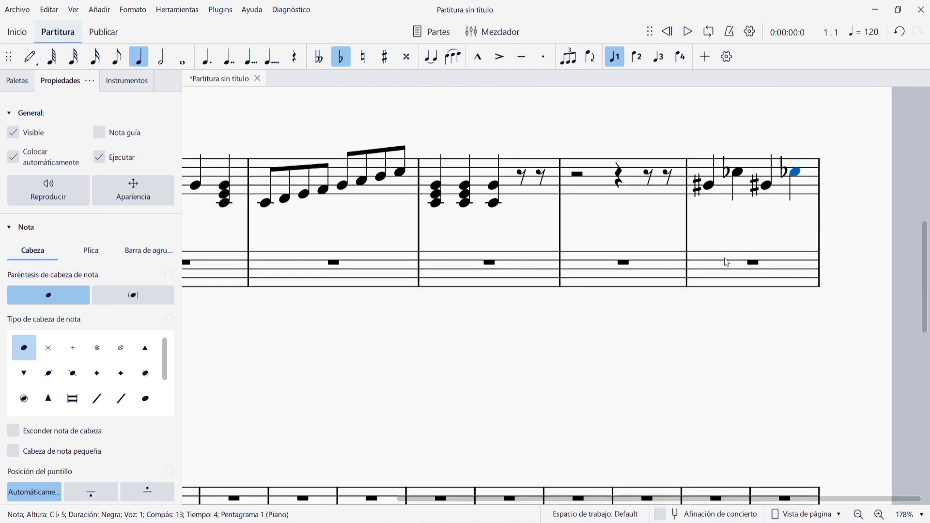
pyautogui.press('Escape')
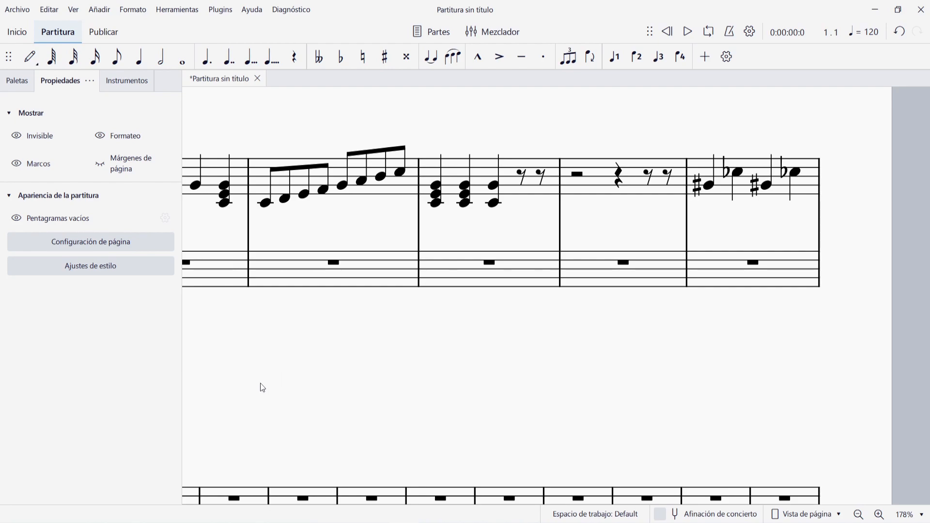
pyautogui.moveTo(253, 410); pyautogui.dragTo(592, 105)
pyautogui.click(381, 203)
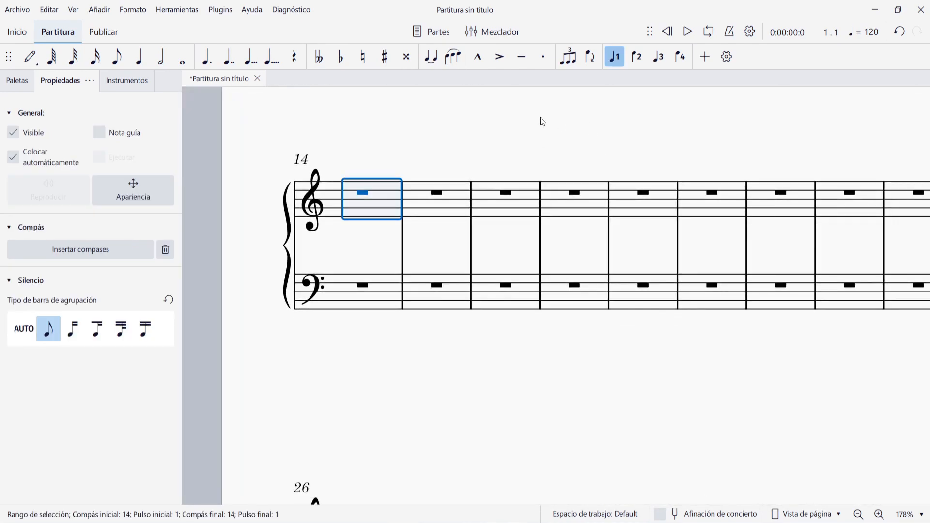
pyautogui.press('n')
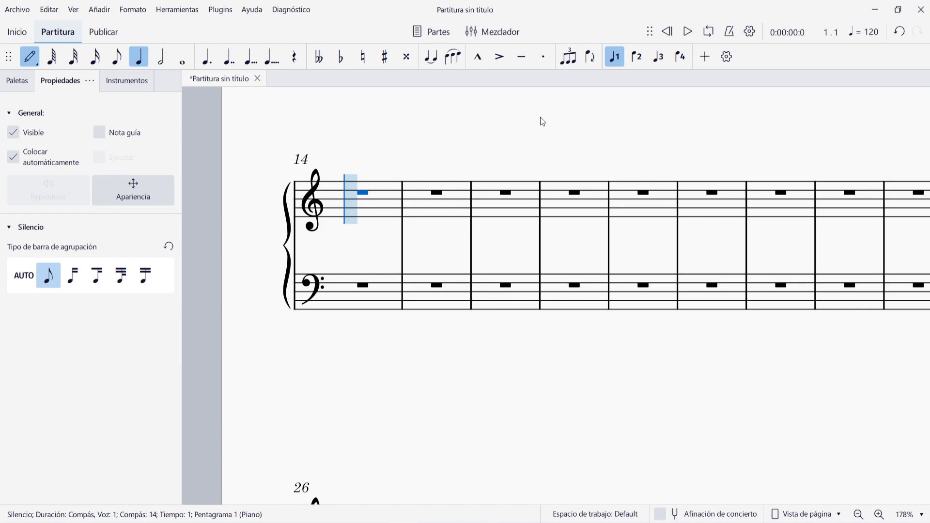
pyautogui.press('g')
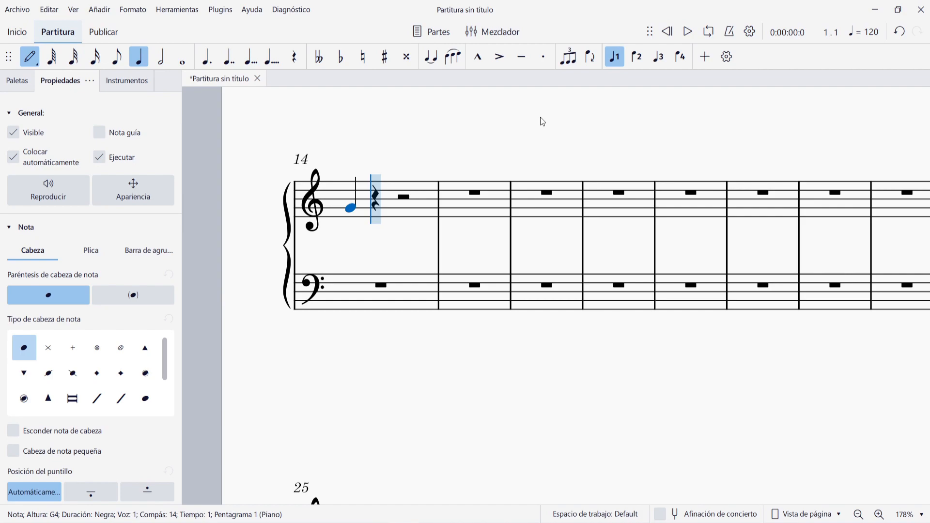
# Raise the quarter note on beat 1 of treble measure 14 by semitones to F♯5
pyautogui.press('Up')
pyautogui.press('Up')
pyautogui.press('Up')
pyautogui.press('Up')
pyautogui.press('Up')
pyautogui.press('Up')
pyautogui.press('Up')
pyautogui.press('Up')
pyautogui.press('Up')
pyautogui.press('Up')
pyautogui.press('Up')
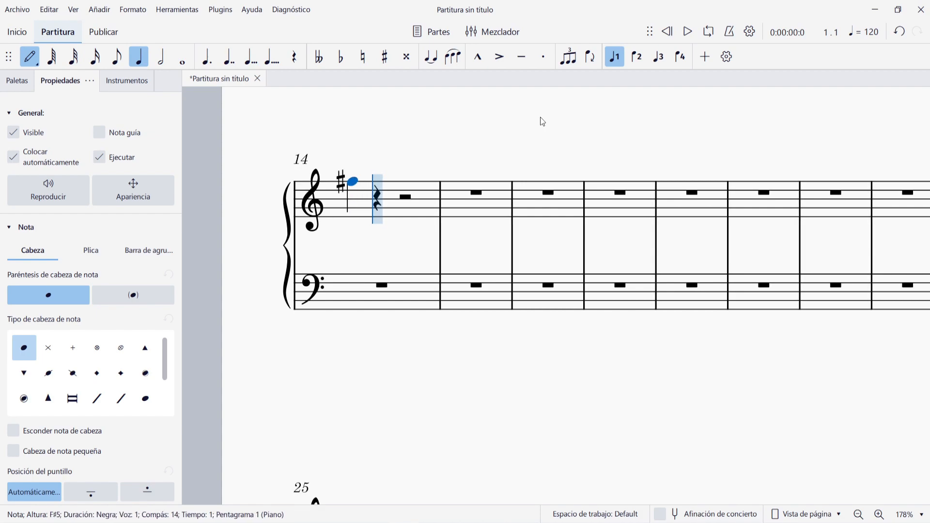
# Lower the beat 1 note of treble measure 14 by semitones through C5 down to E♭4
pyautogui.press('Down')
pyautogui.press('Down')
pyautogui.press('Down')
pyautogui.press('Down')
pyautogui.press('Down')
pyautogui.press('Down')
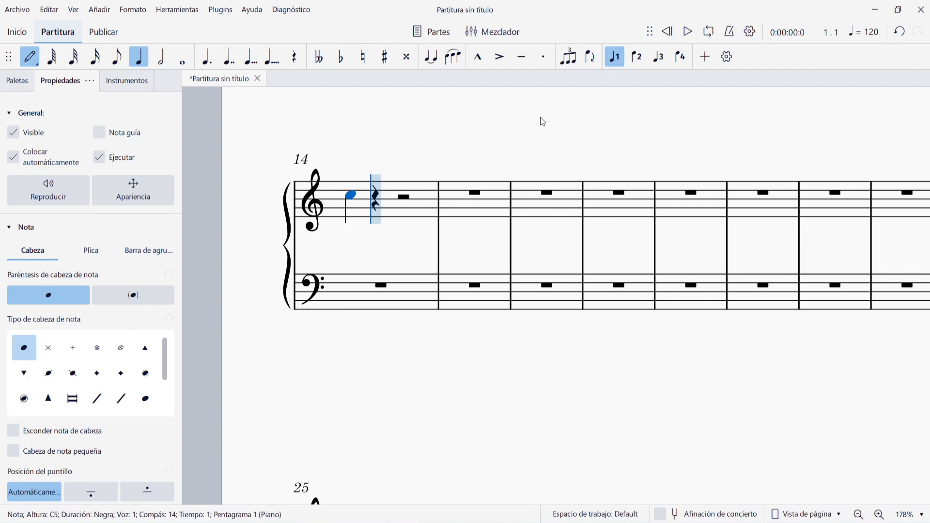
pyautogui.press('Down')
pyautogui.press('Down')
pyautogui.press('Down')
pyautogui.press('Down')
pyautogui.press('Down')
pyautogui.press('Down')
pyautogui.press('Down')
pyautogui.press('Down')
pyautogui.press('Down')
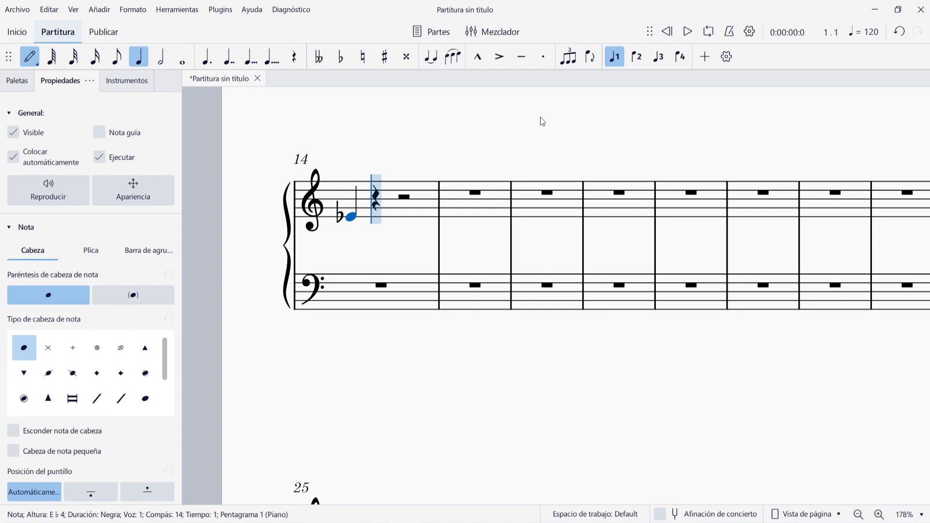
# Raise the beat 1 note of treble measure 14 by semitones to G♯4
pyautogui.press('Up')
pyautogui.press('Up')
pyautogui.press('Up')
pyautogui.press('Up')
pyautogui.press('Up')
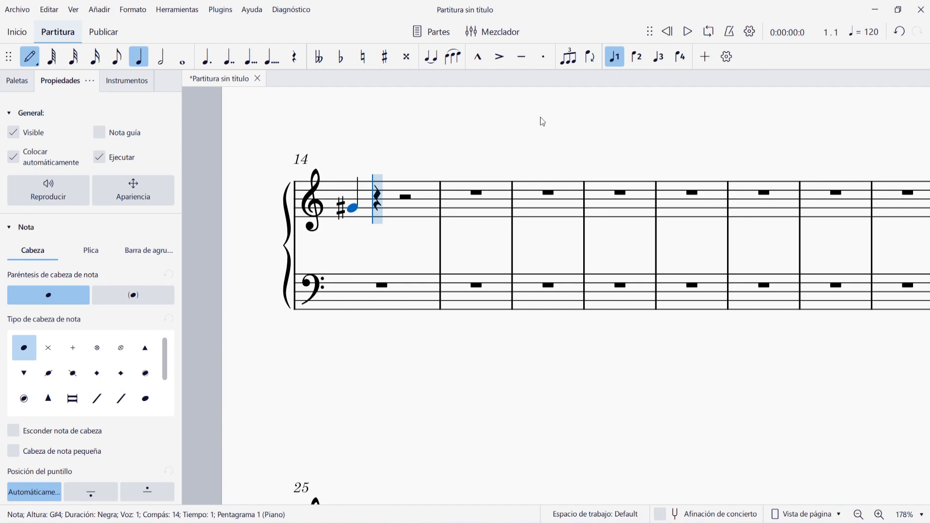
# Enter a quarter-note A4 on beat 2 of treble measure 14 by note name and lower it a semitone to A♭4
pyautogui.hotkey('ctrl', 'z')
pyautogui.press('a')
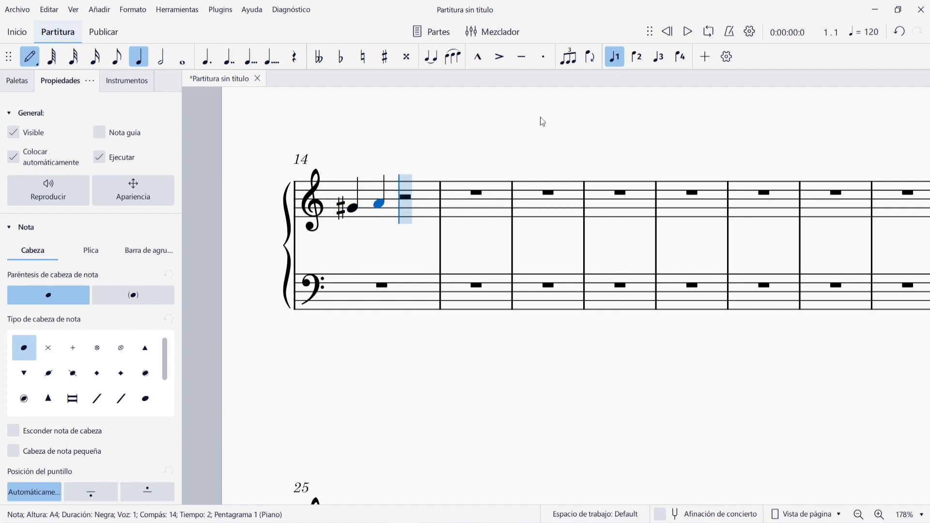
pyautogui.press('Down')
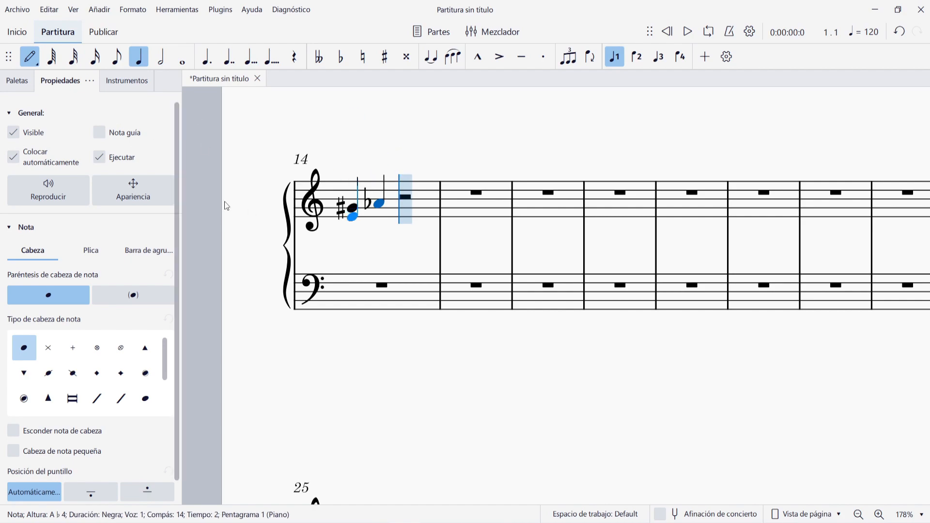
# Place a quarter-note D5 on beat 3 of treble measure 14 and apply a sharp to it from the accidentals palette
pyautogui.click(25, 81)
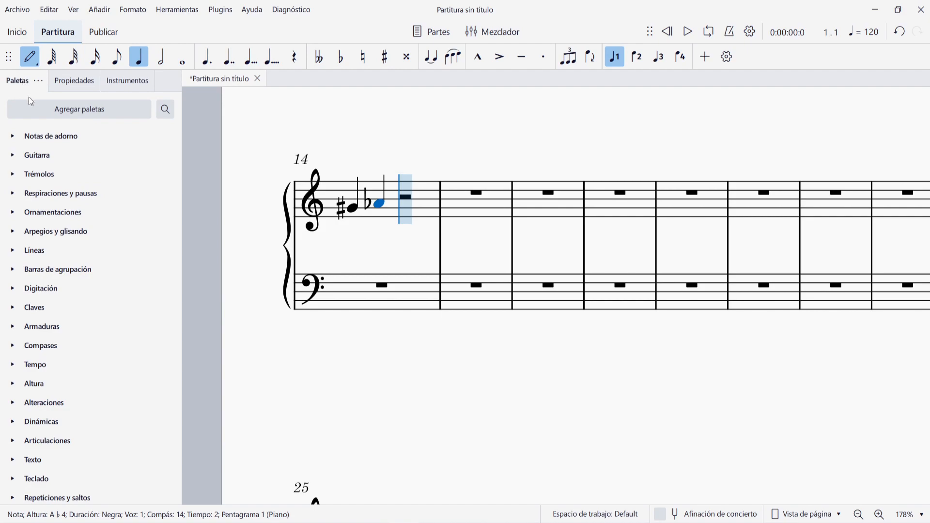
pyautogui.click(8, 403)
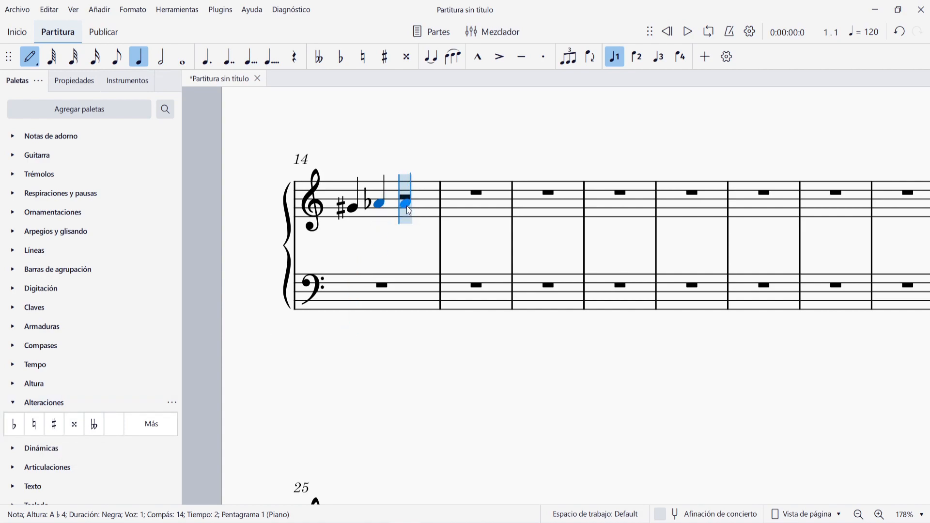
pyautogui.click(405, 191)
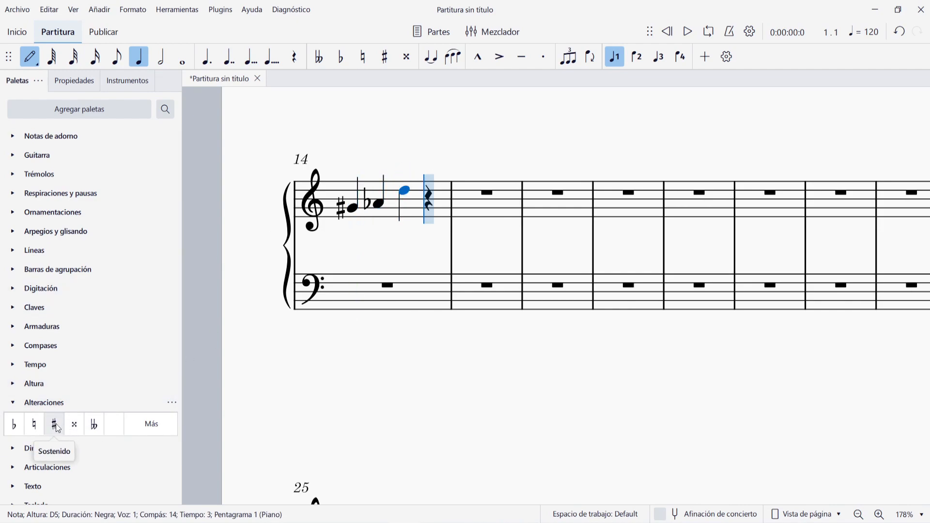
pyautogui.moveTo(54, 428); pyautogui.dragTo(398, 206)
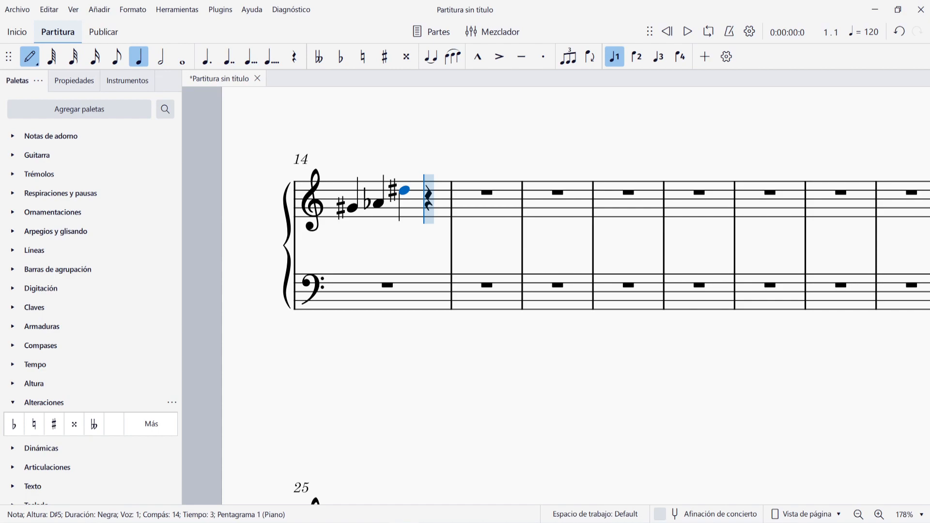
# Enter a quarter-note D♯5 on beat 4 of treble measure 14 by note name and leave note input
pyautogui.press('Escape')
pyautogui.click(430, 205)
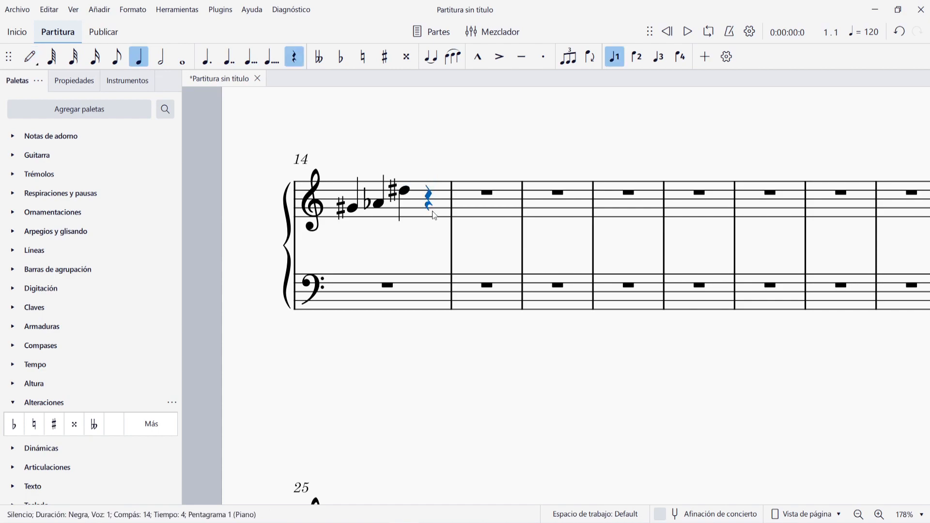
pyautogui.press('n')
pyautogui.press('d')
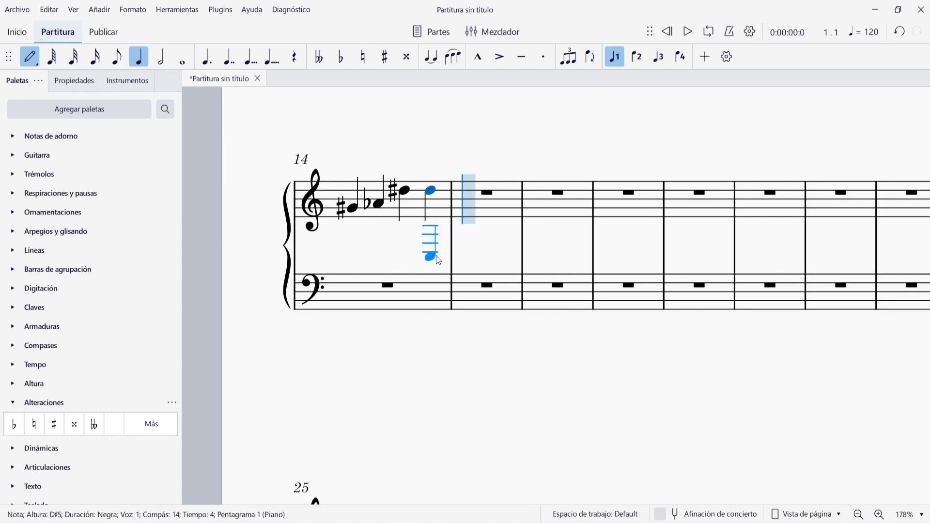
pyautogui.press('Escape')
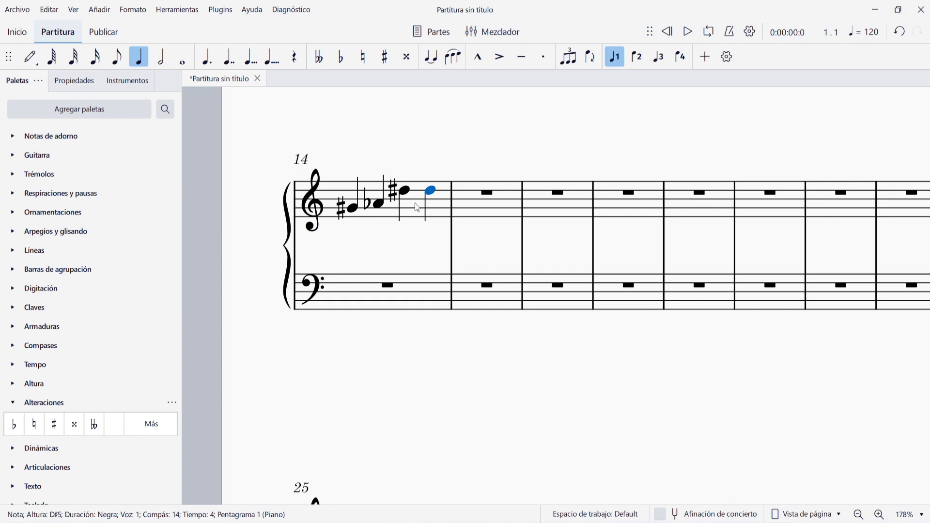
# Add a courtesy sharp from the accidentals palette to the beat 4 D♯5 in treble measure 14 and enclose it in parentheses
pyautogui.click(55, 429)
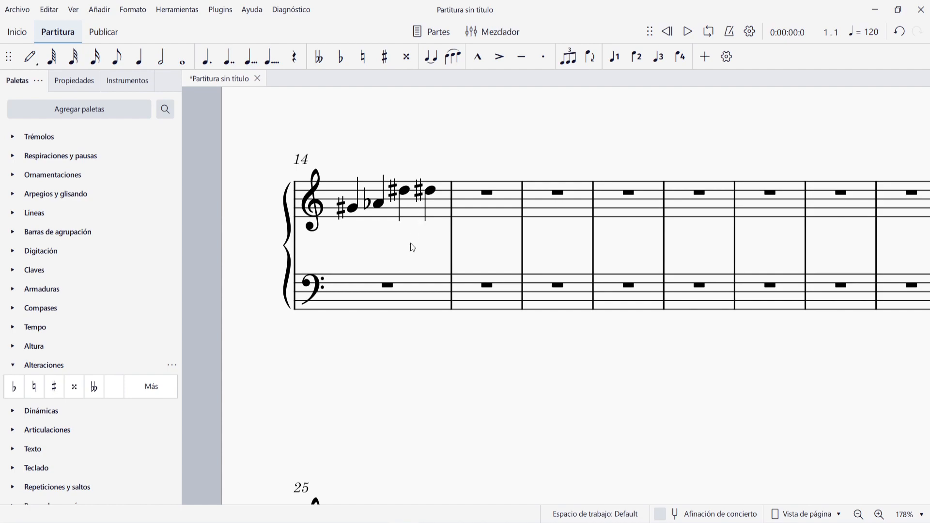
pyautogui.click(420, 197)
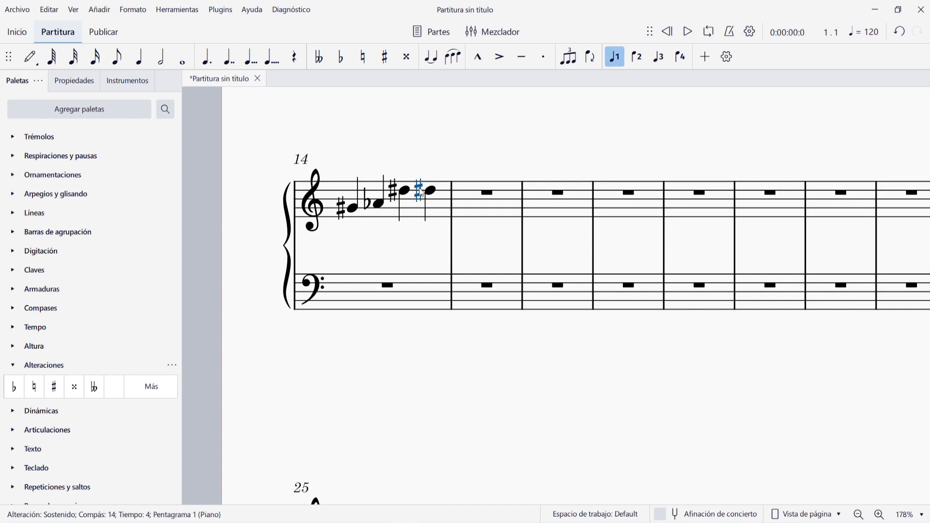
pyautogui.click(144, 388)
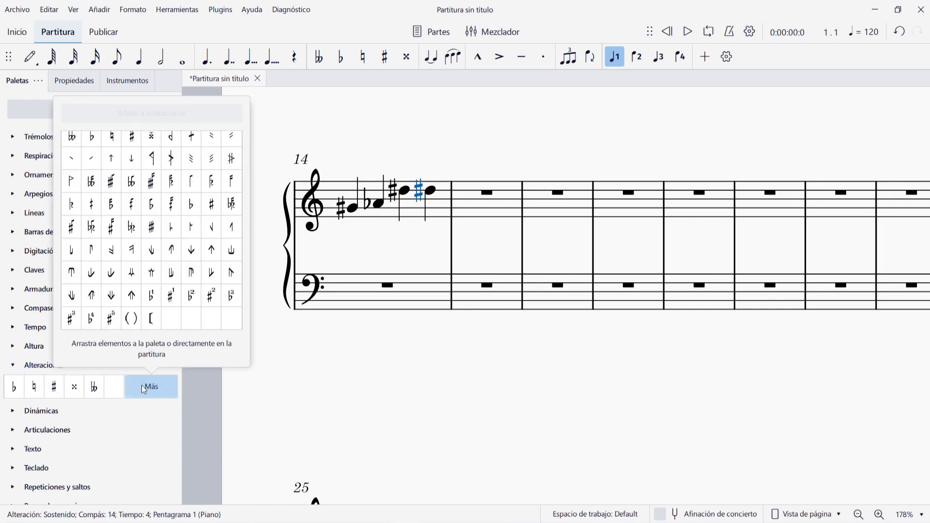
pyautogui.click(132, 318)
pyautogui.click(430, 315)
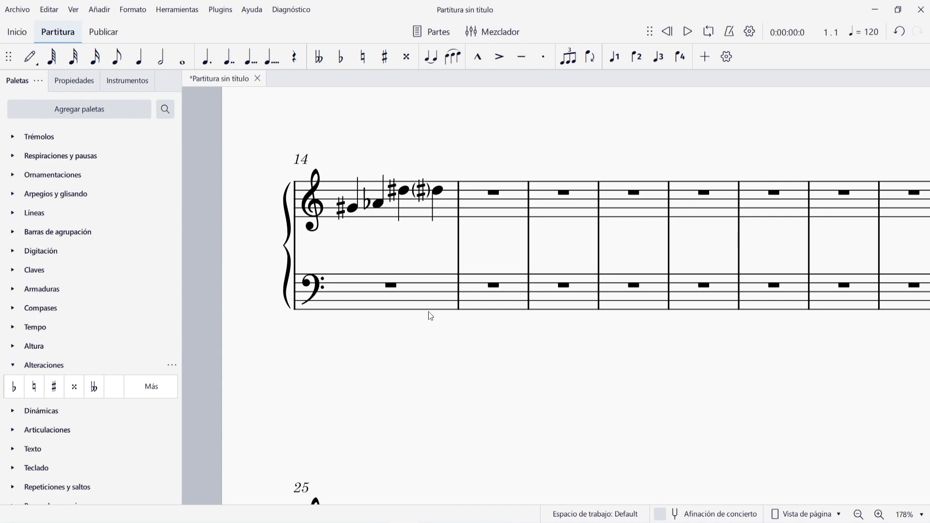
# Undo the parentheses and the courtesy sharp on the beat 4 note of treble measure 14
pyautogui.hotkey('ctrl', 'z')
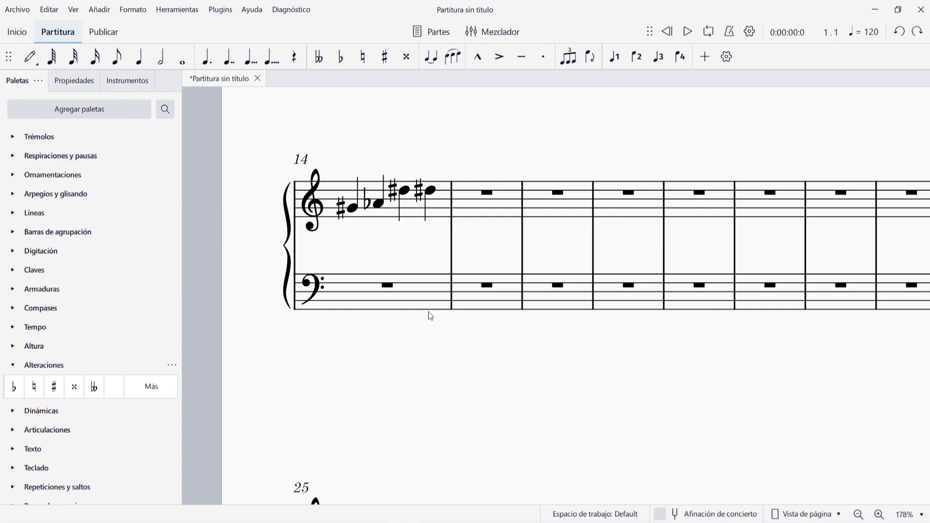
pyautogui.hotkey('ctrl', 'z')
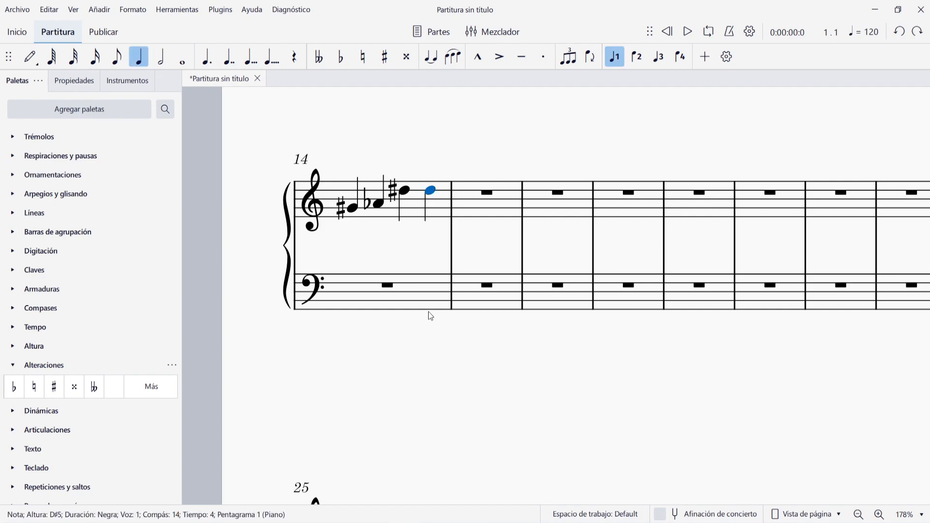